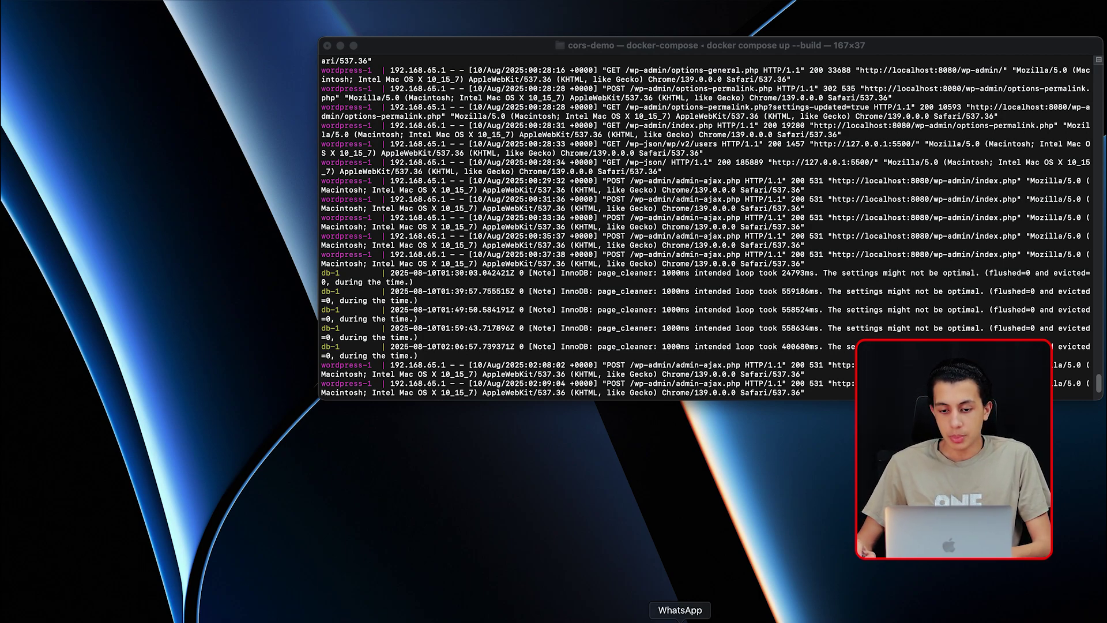
Step: Bring the Brave window showing the WordPress Dashboard back in front of Terminal
click(647, 612)
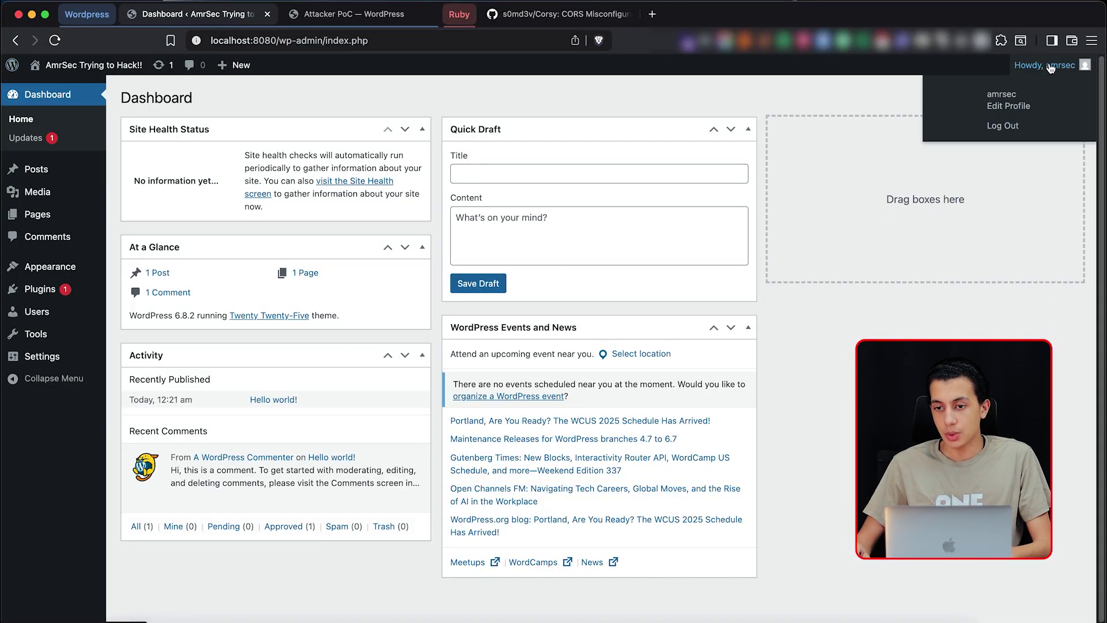
Step: View the amrsec admin profile, return to Dashboard Home, then switch to index-wp.html in VS Code
click(1010, 107)
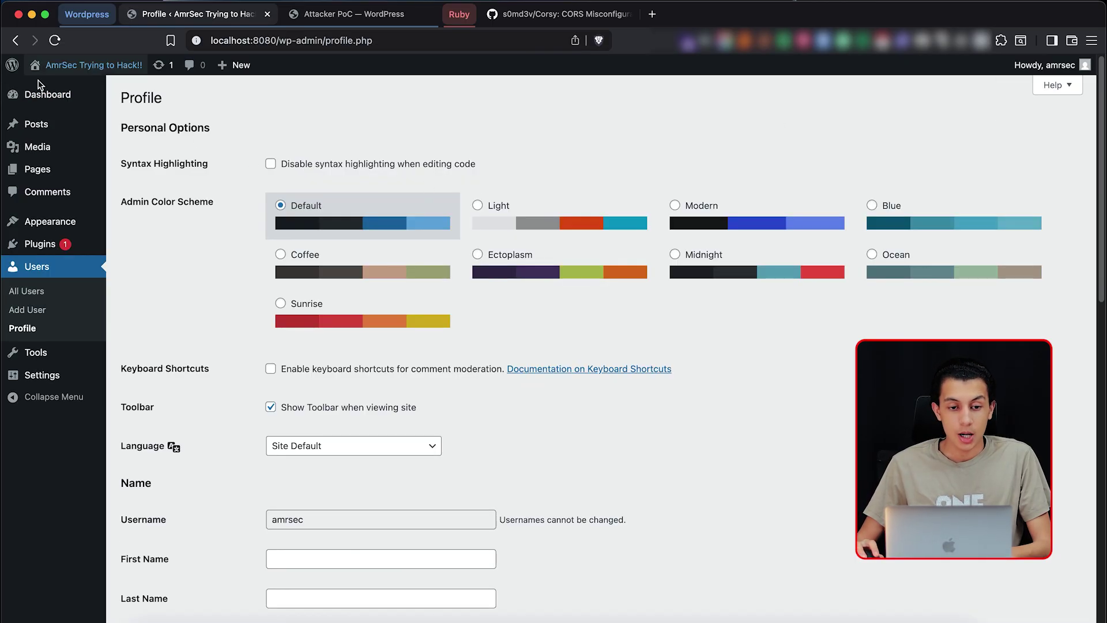
mouse_move(48, 95)
click(159, 98)
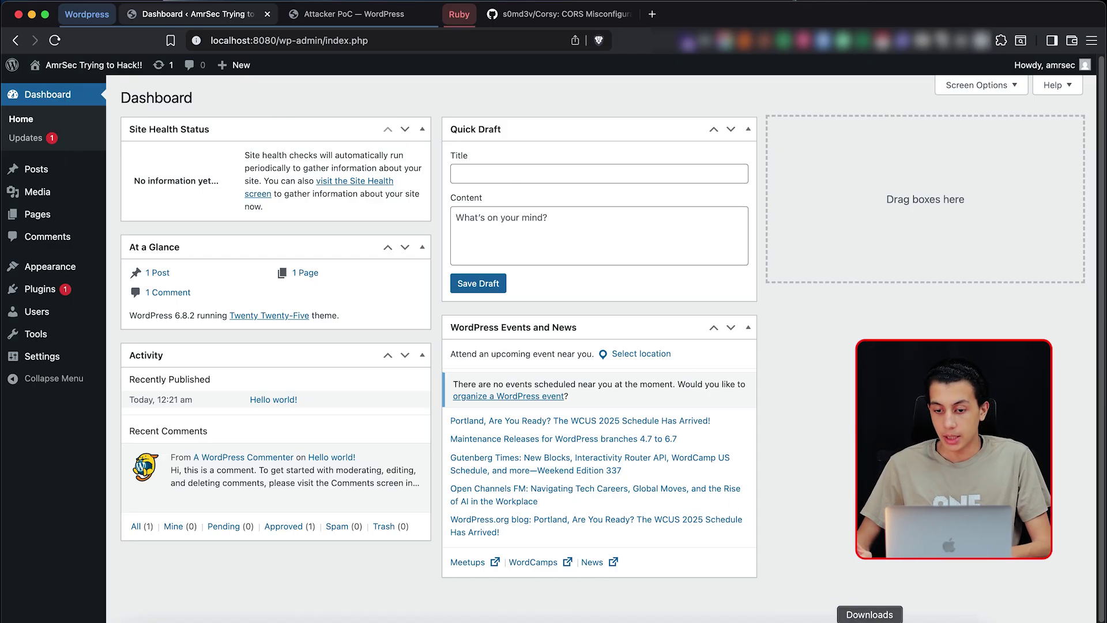
click(796, 618)
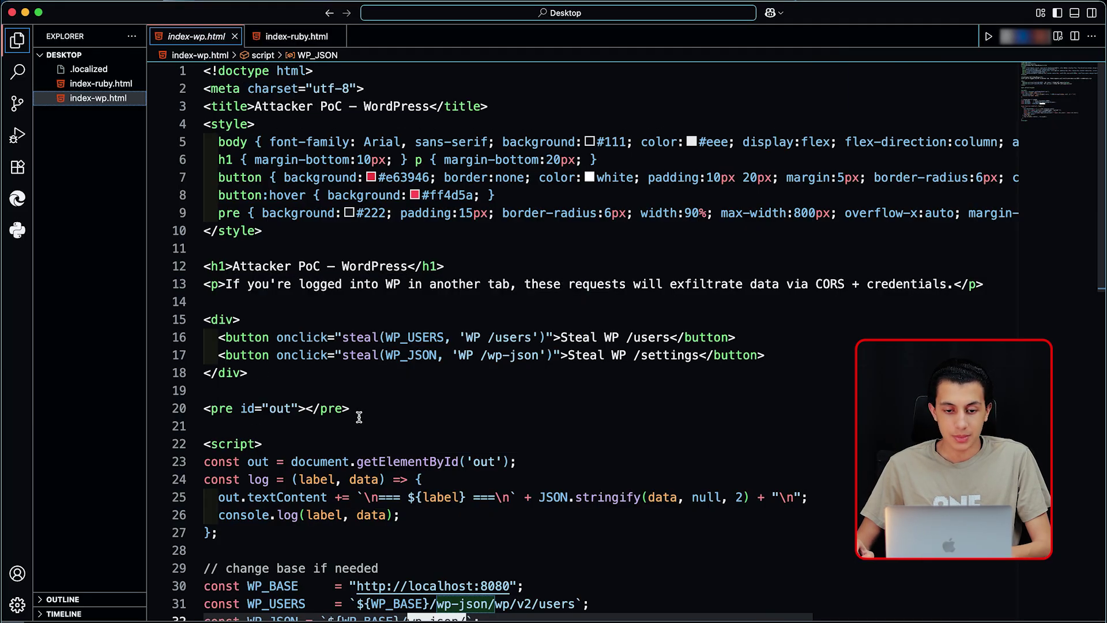
drag(350, 410, 201, 69)
scroll(295, 233, down, 2)
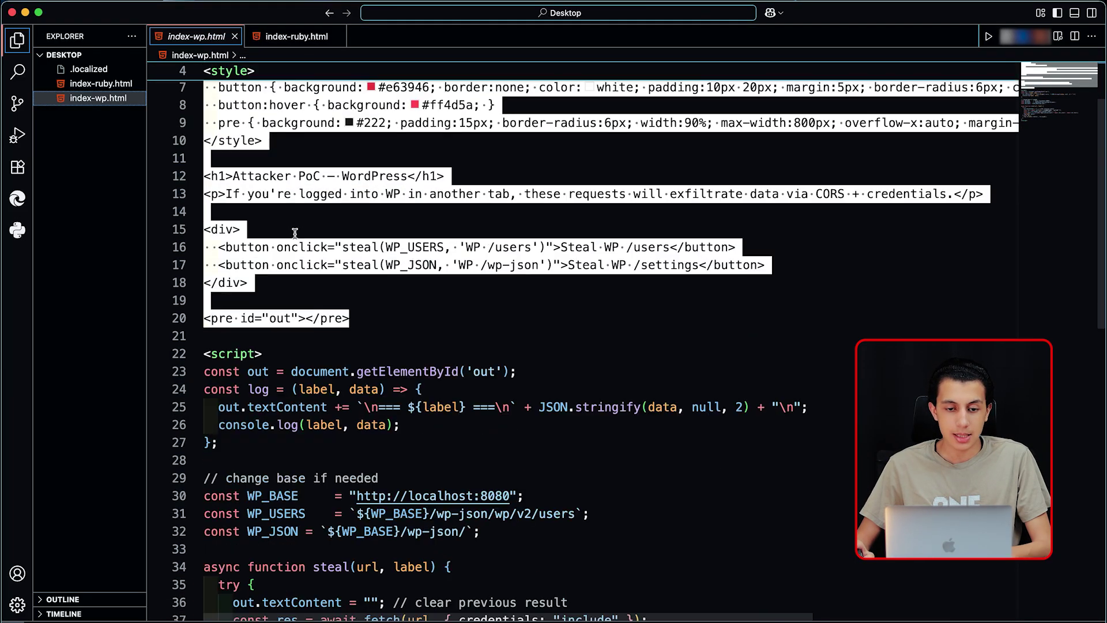
scroll(294, 232, down, 2)
scroll(294, 232, down, 2)
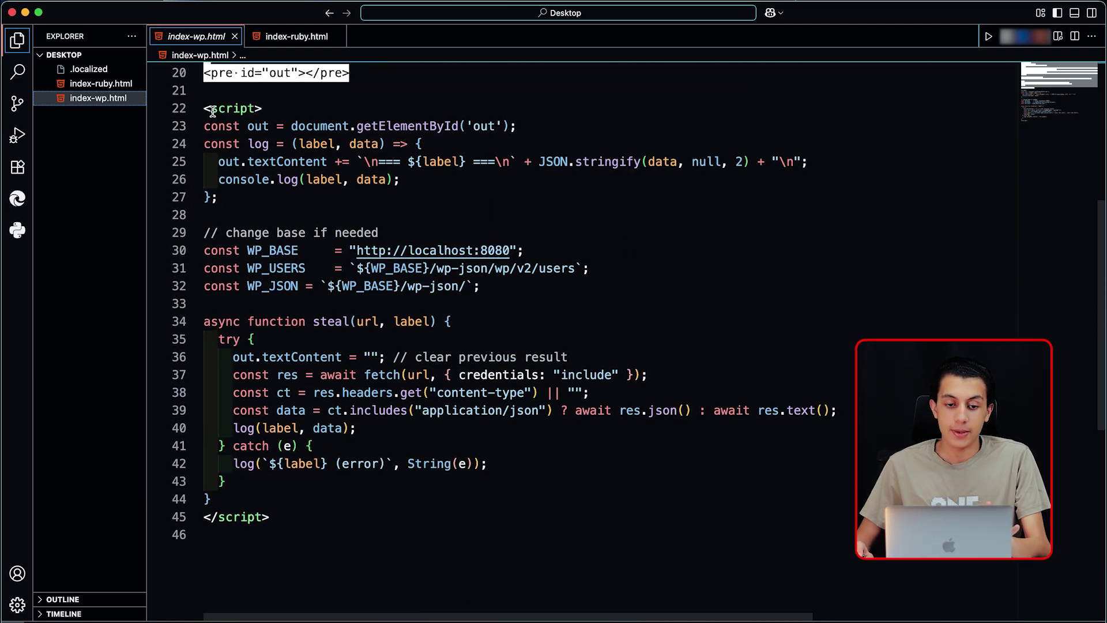
drag(209, 109, 254, 145)
click(376, 197)
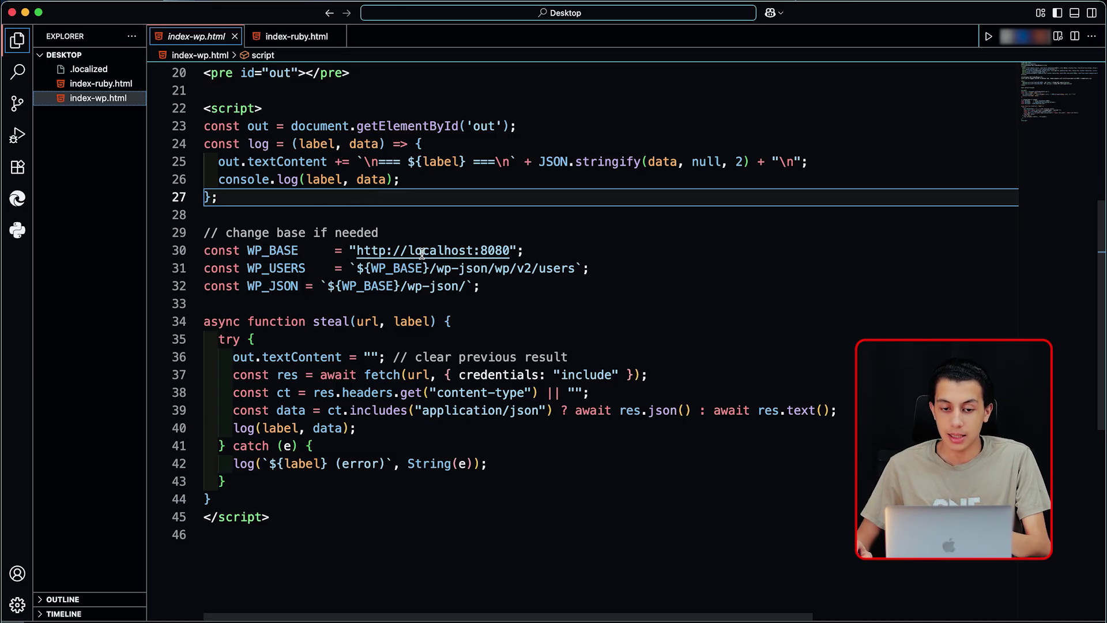
drag(437, 269, 474, 275)
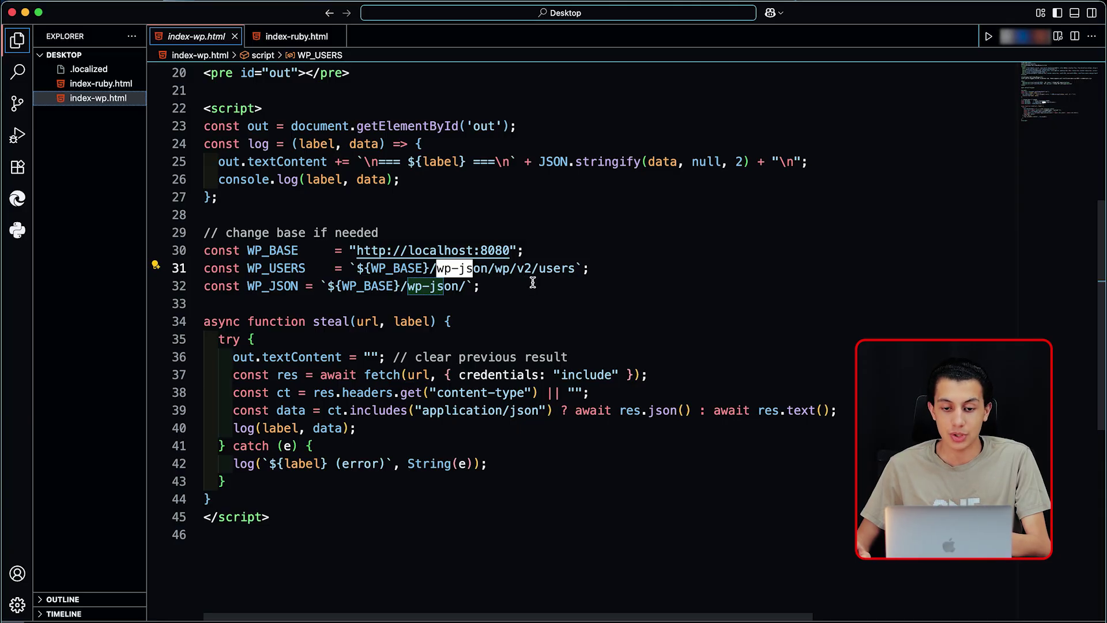
scroll(572, 269, up, 1)
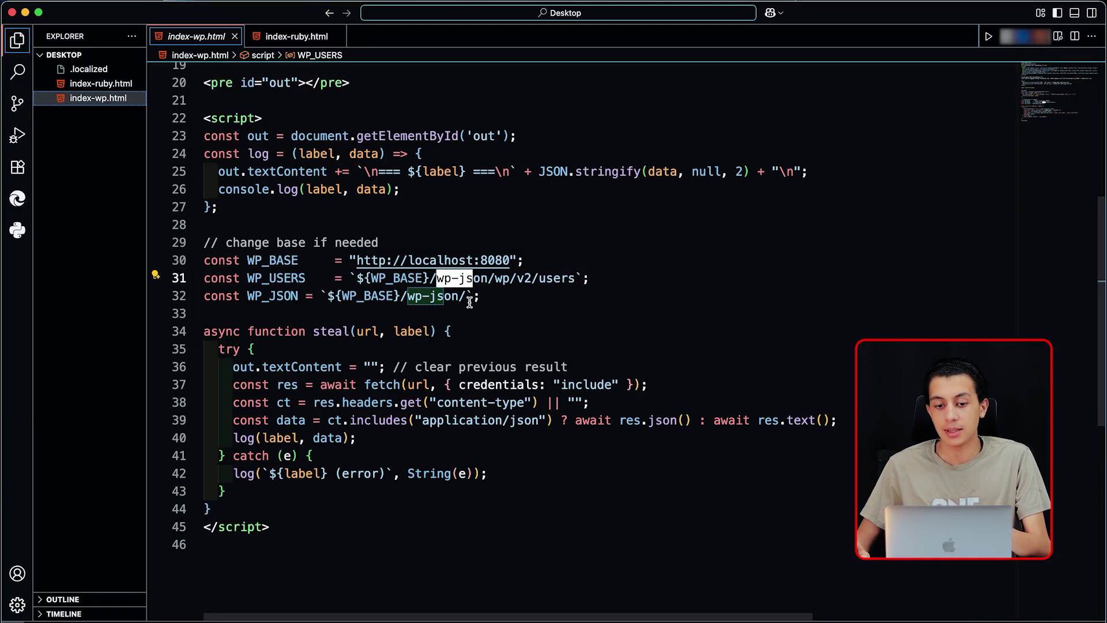
drag(467, 297, 408, 296)
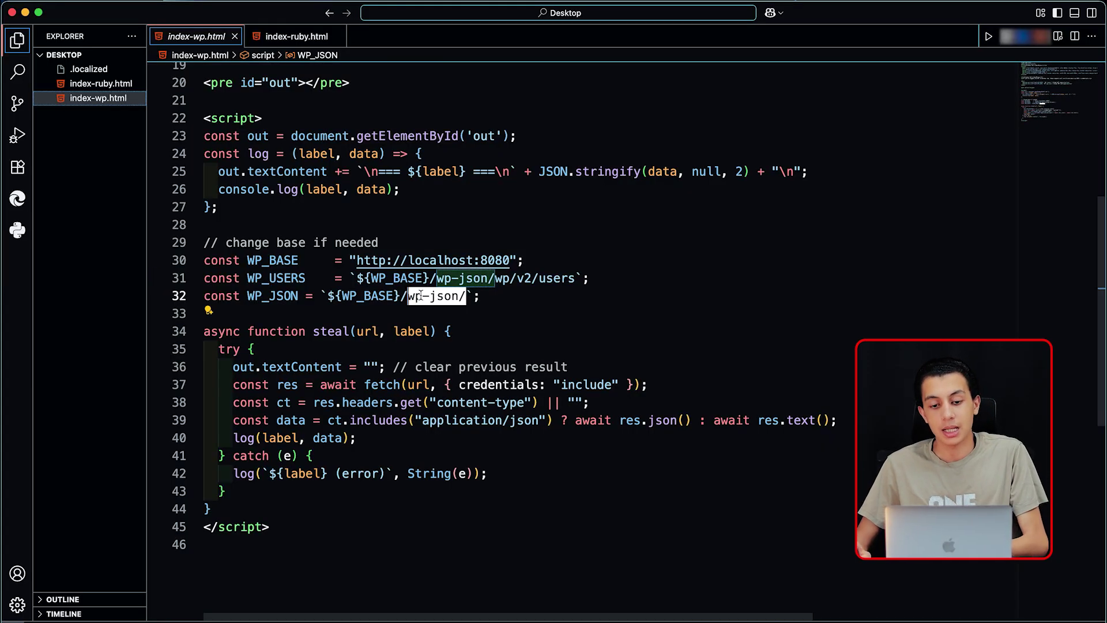
scroll(419, 296, up, 1)
scroll(420, 297, down, 5)
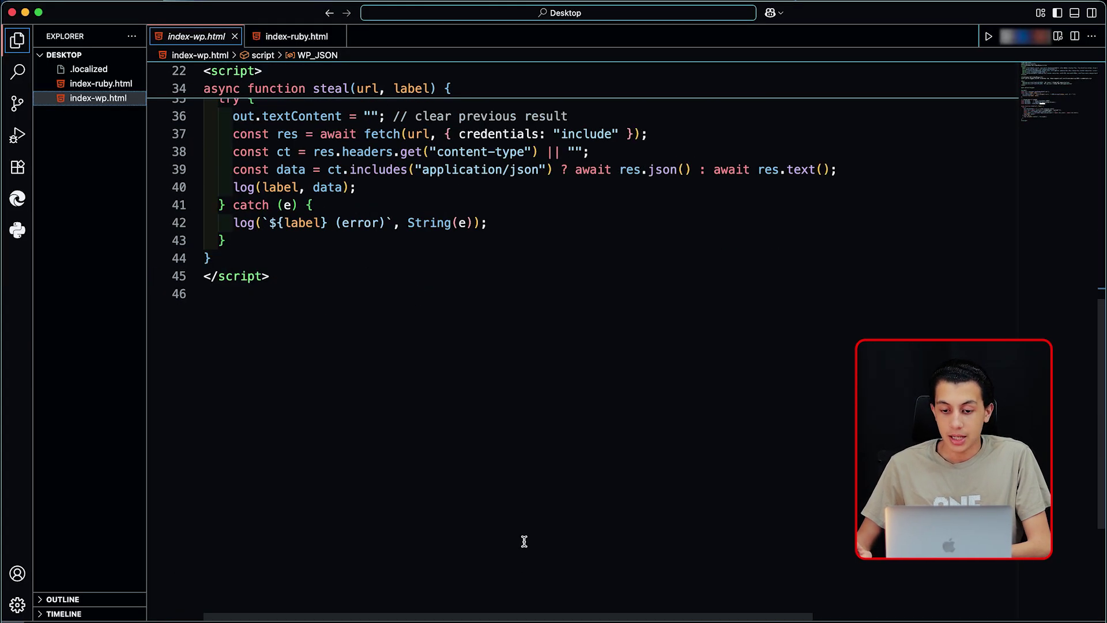
Step: Reload the Attacker PoC page and check its address and port against the WordPress tab
click(678, 616)
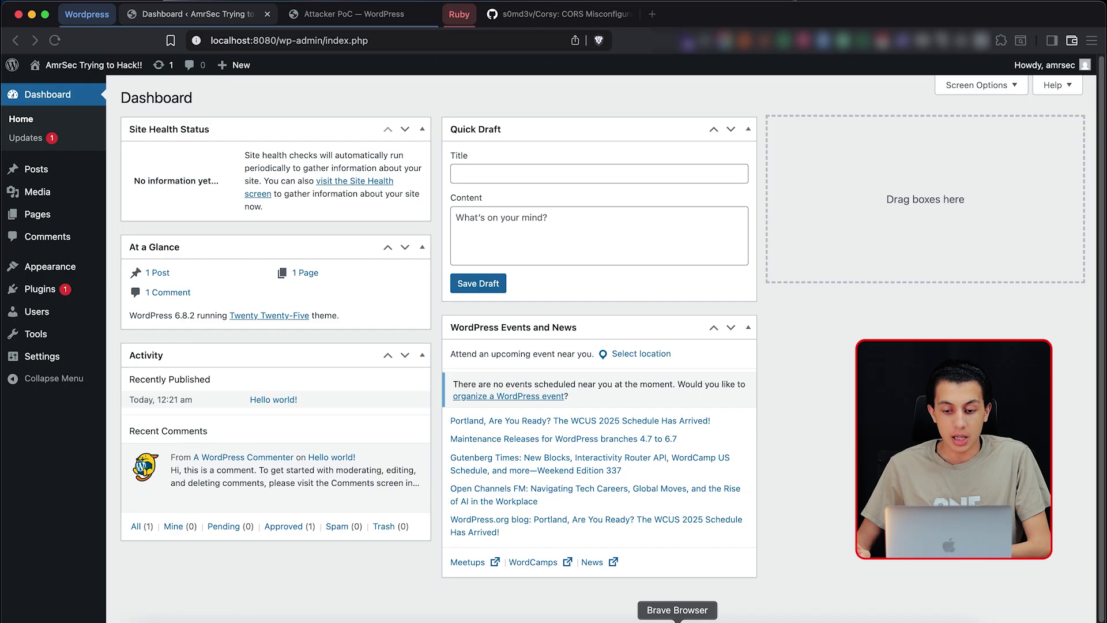
click(313, 17)
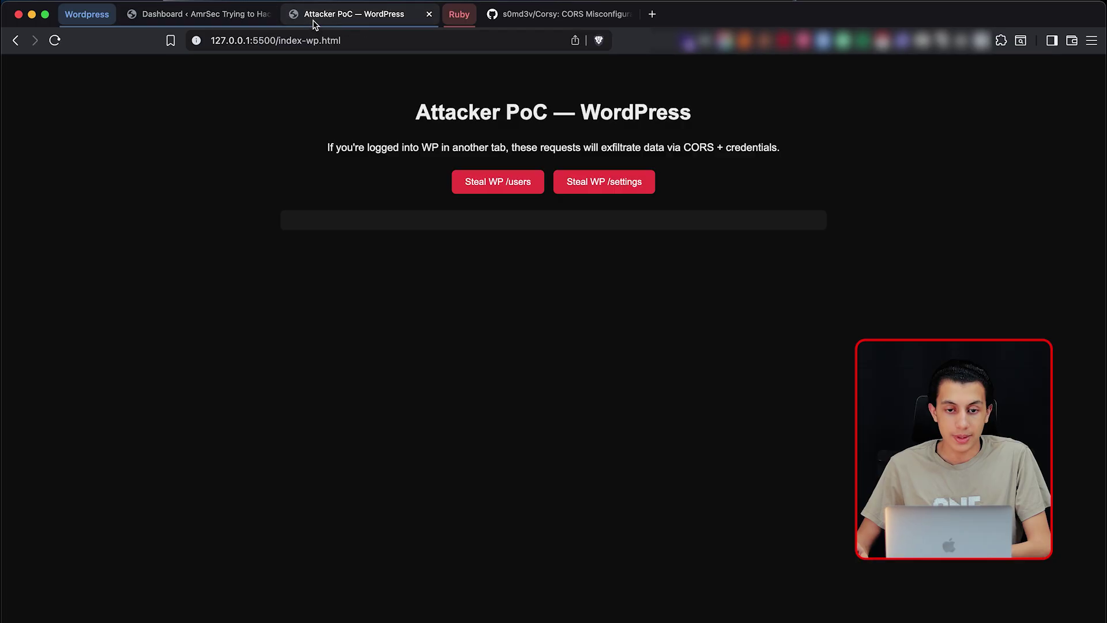
click(52, 42)
drag(341, 40, 255, 40)
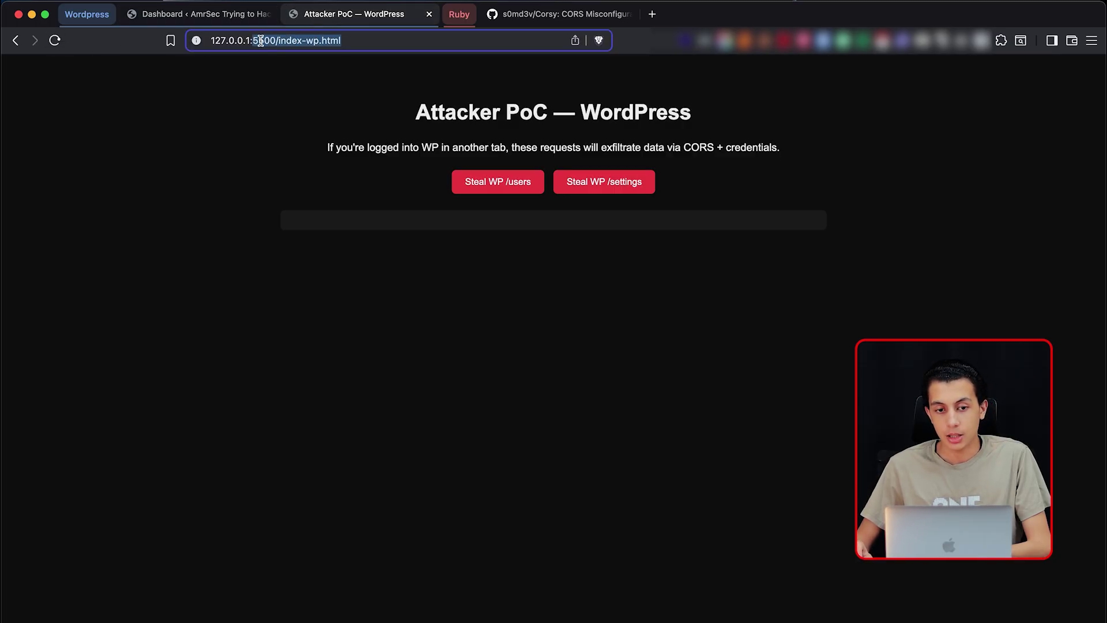
click(248, 17)
click(340, 18)
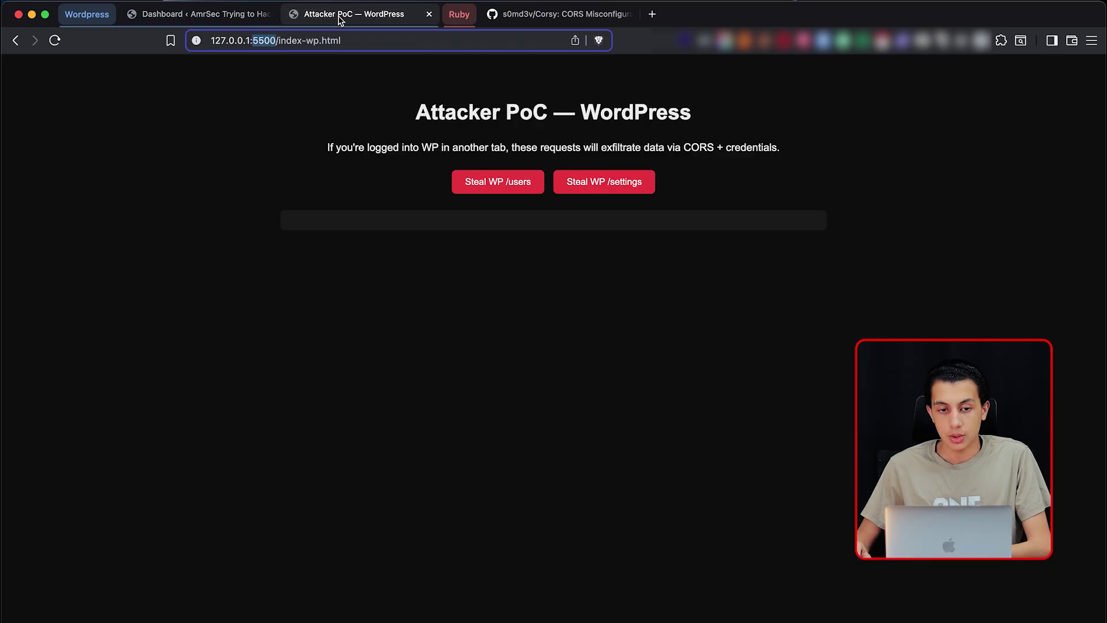
triple_click(246, 39)
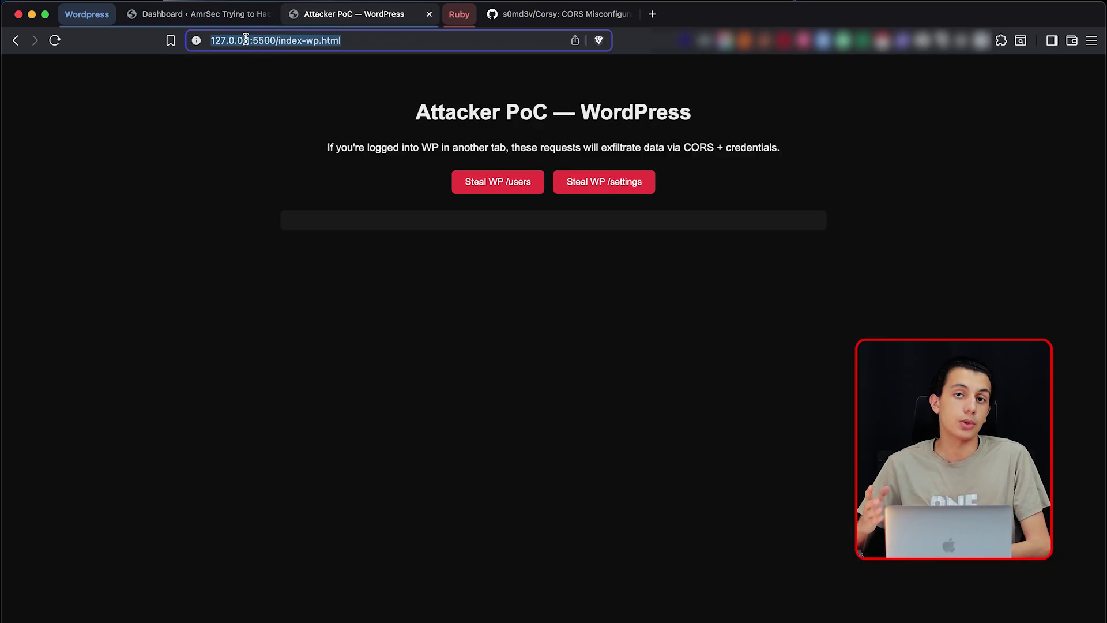
key(super+Tab)
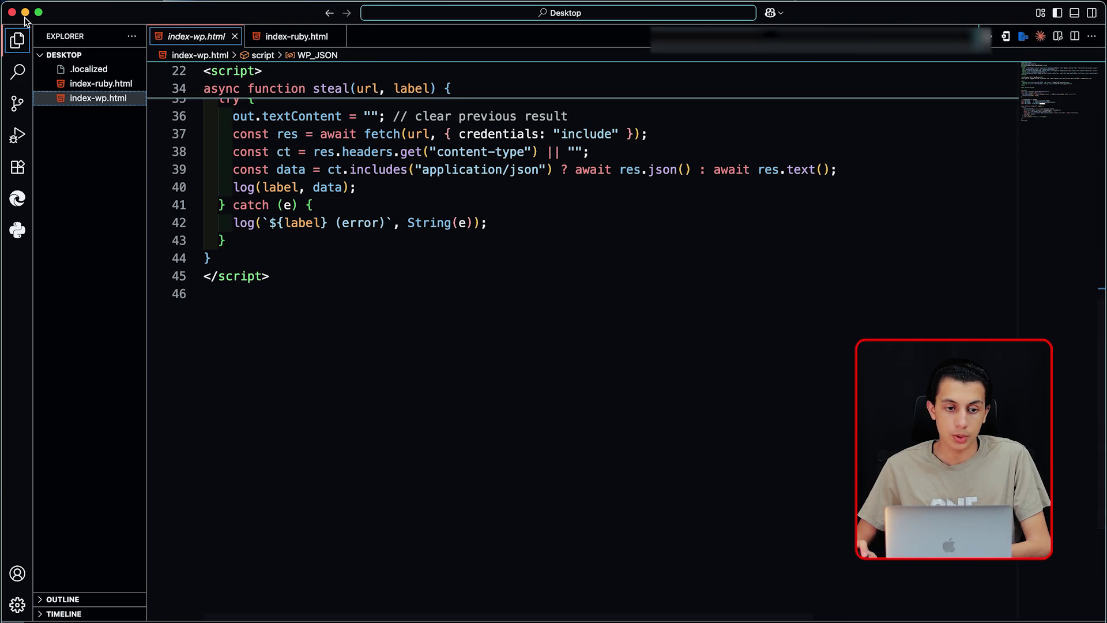
key(super+Tab)
Step: Open DevTools, steal the WordPress /users list, and inspect the users request headers
right_click(713, 151)
click(757, 383)
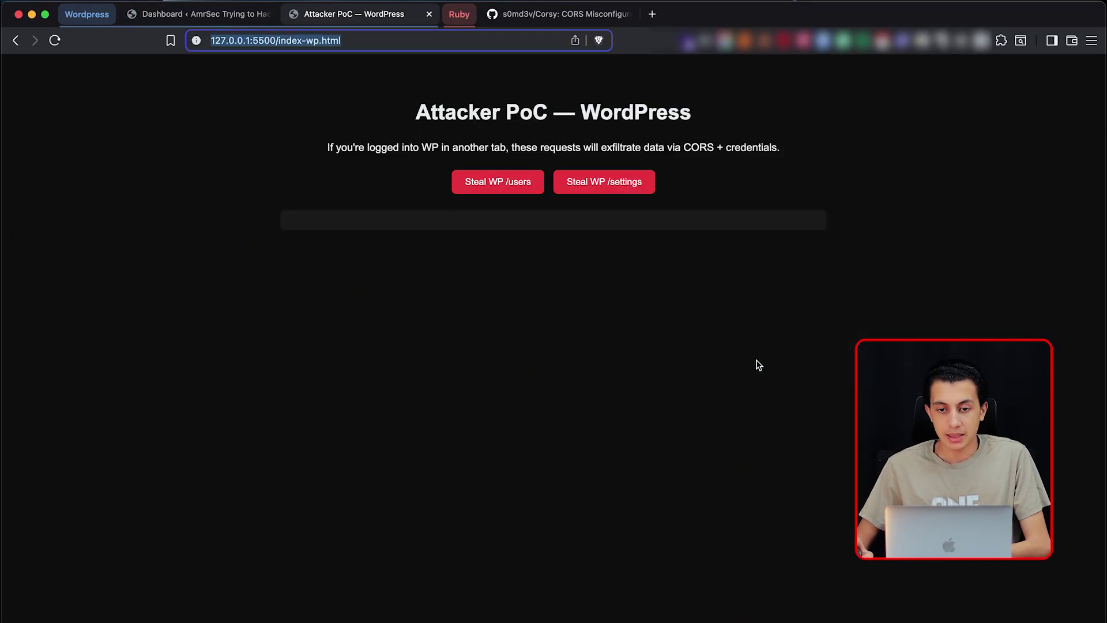
click(956, 64)
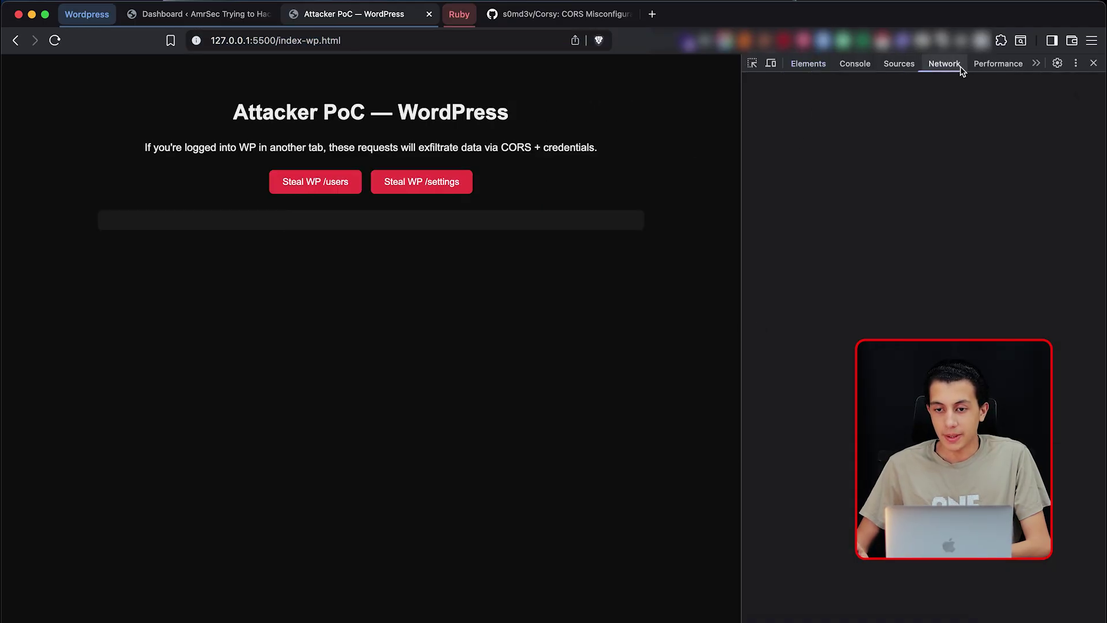
click(808, 64)
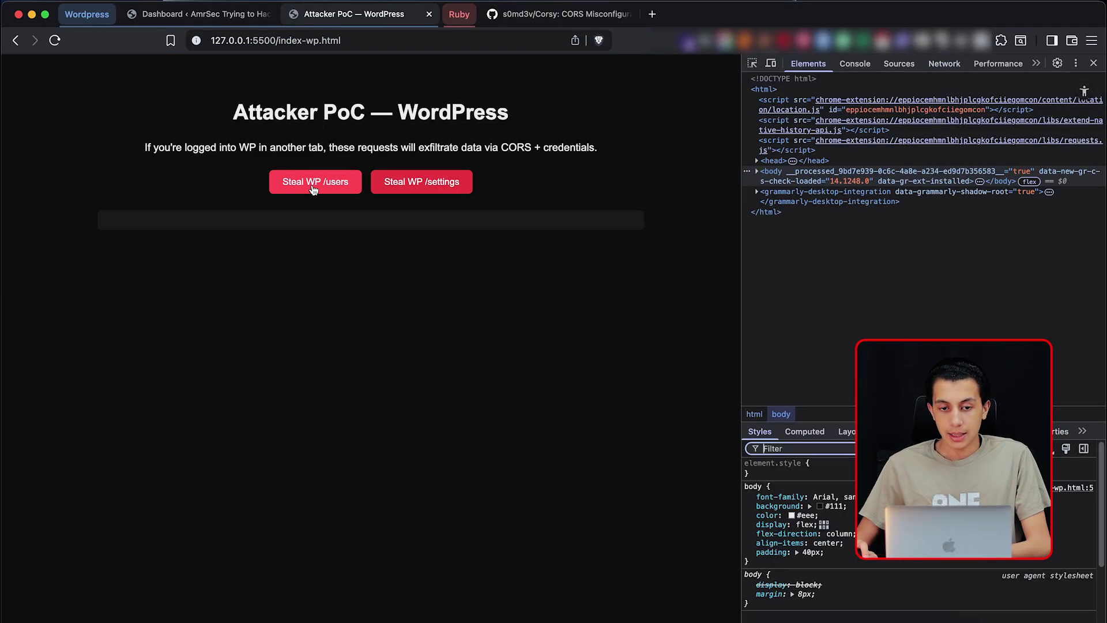
click(314, 185)
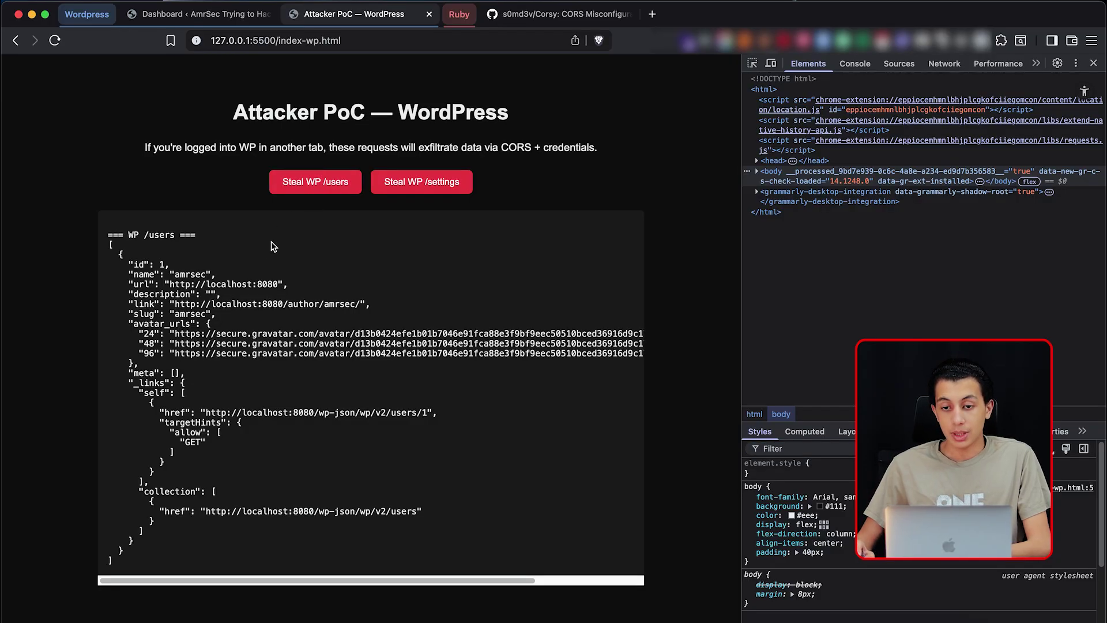
drag(121, 249, 183, 544)
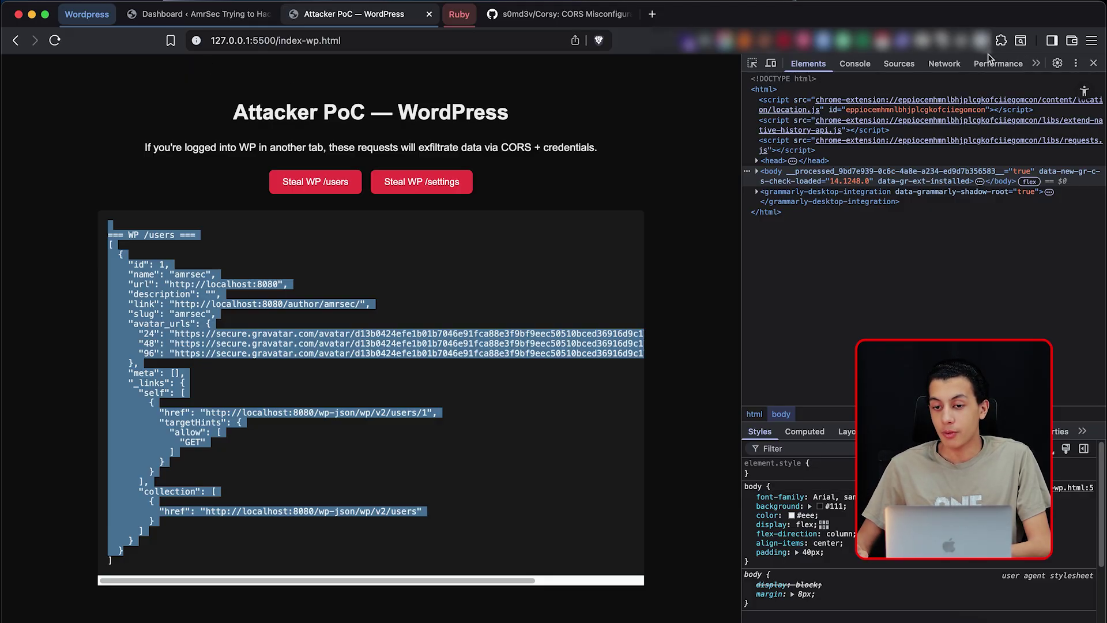
click(943, 63)
click(766, 219)
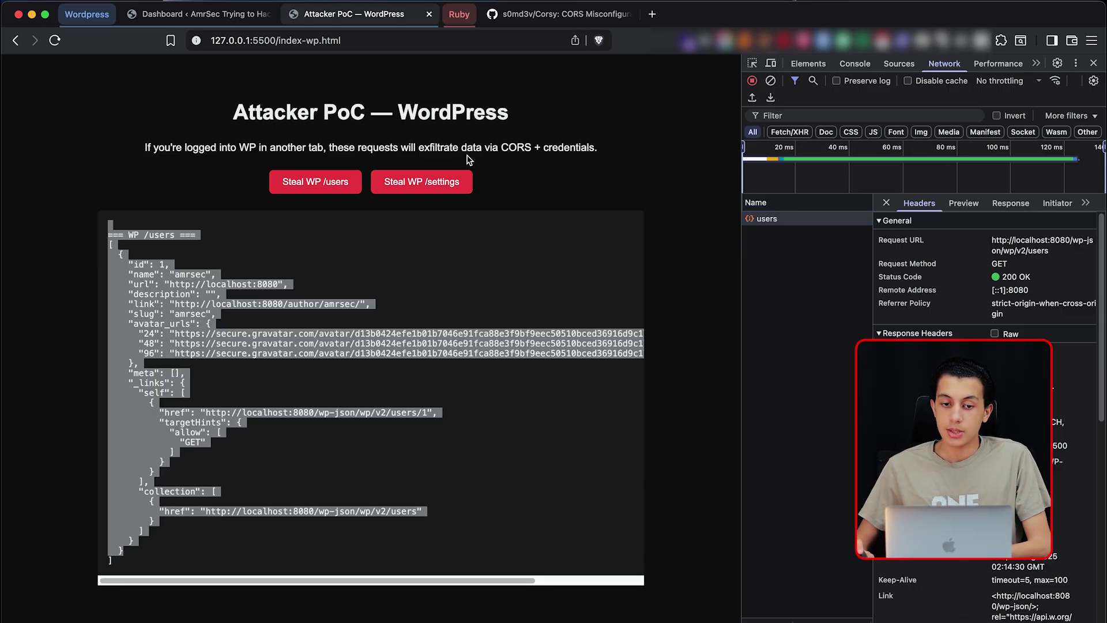
Step: Steal the WordPress /wp-json site settings and scroll through the output
click(440, 190)
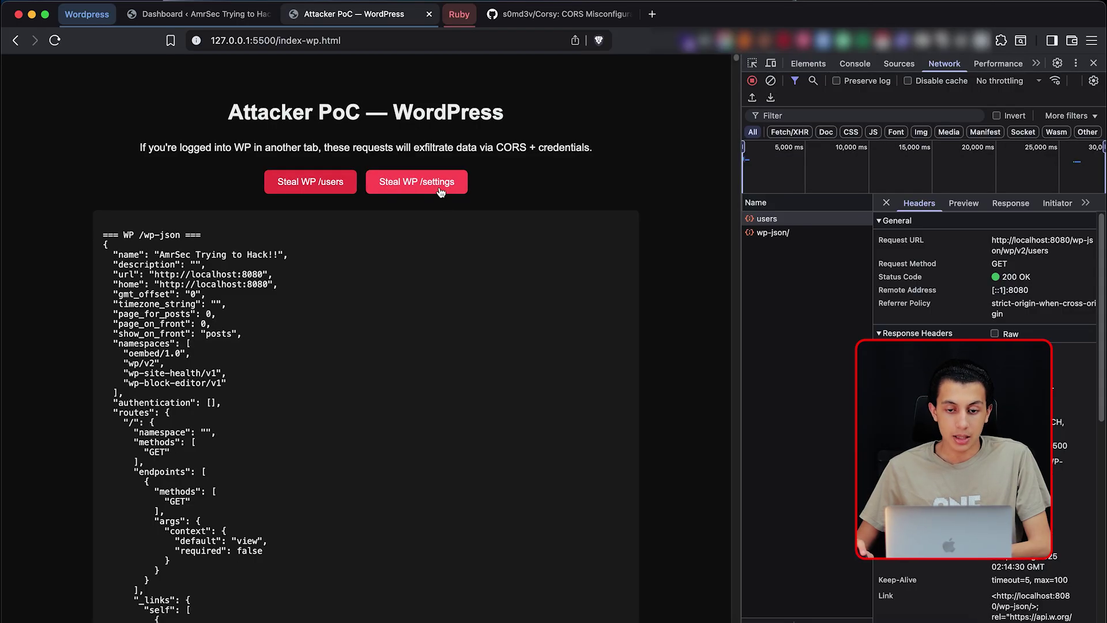
scroll(425, 191, down, 1)
scroll(425, 190, up, 1)
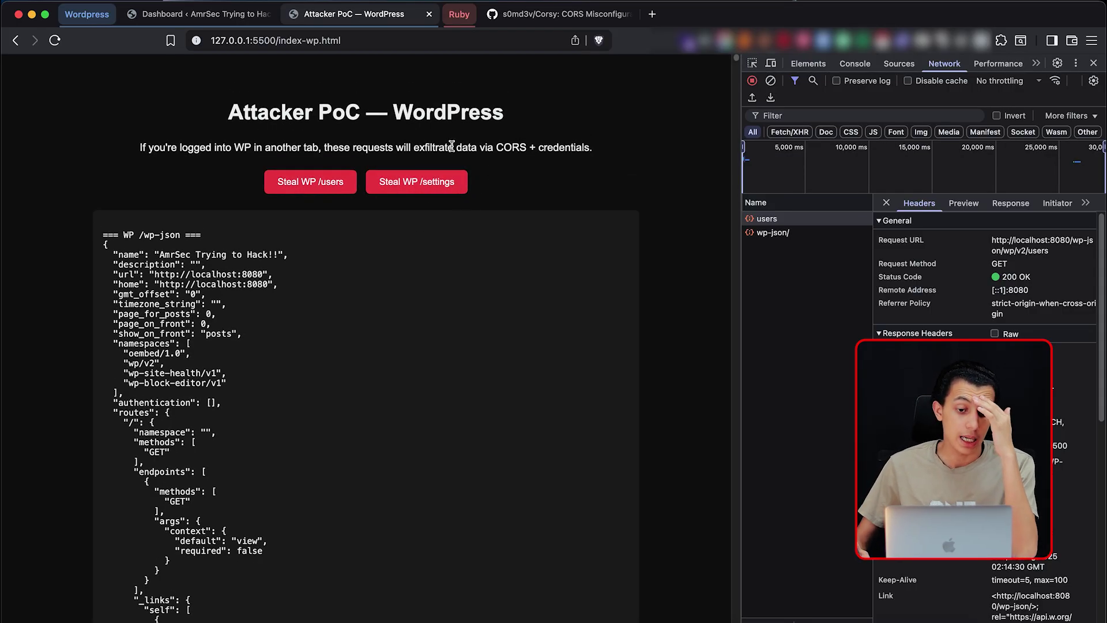
scroll(730, 65, down, 10)
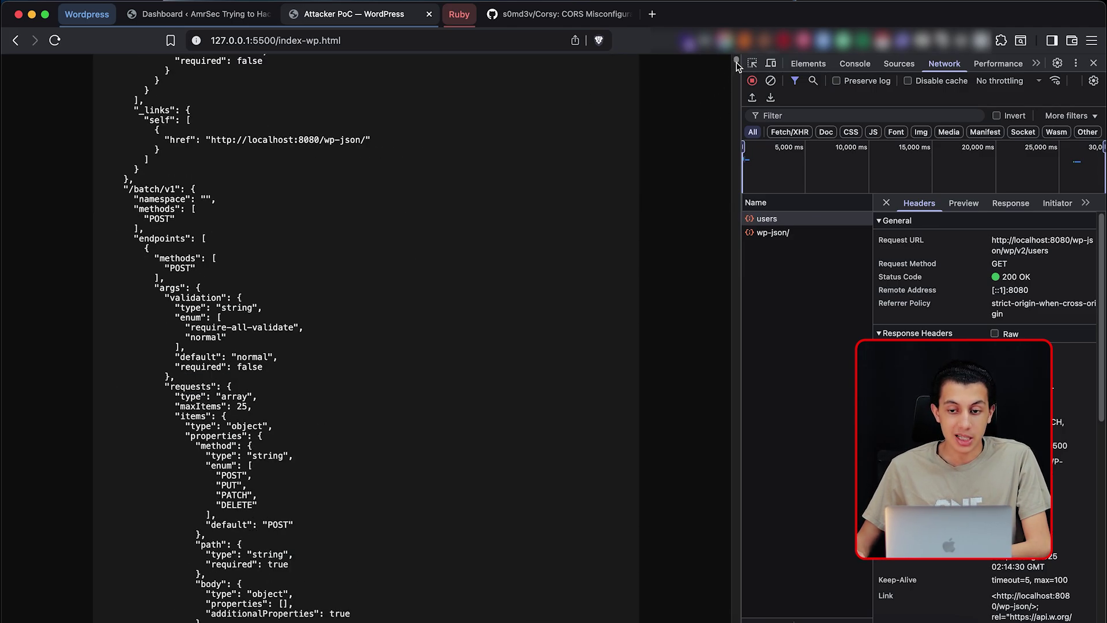
Step: Scroll back in the docker compose logs to the /wp-json requests from origin 127.0.0.1:5500
drag(736, 60, 736, 58)
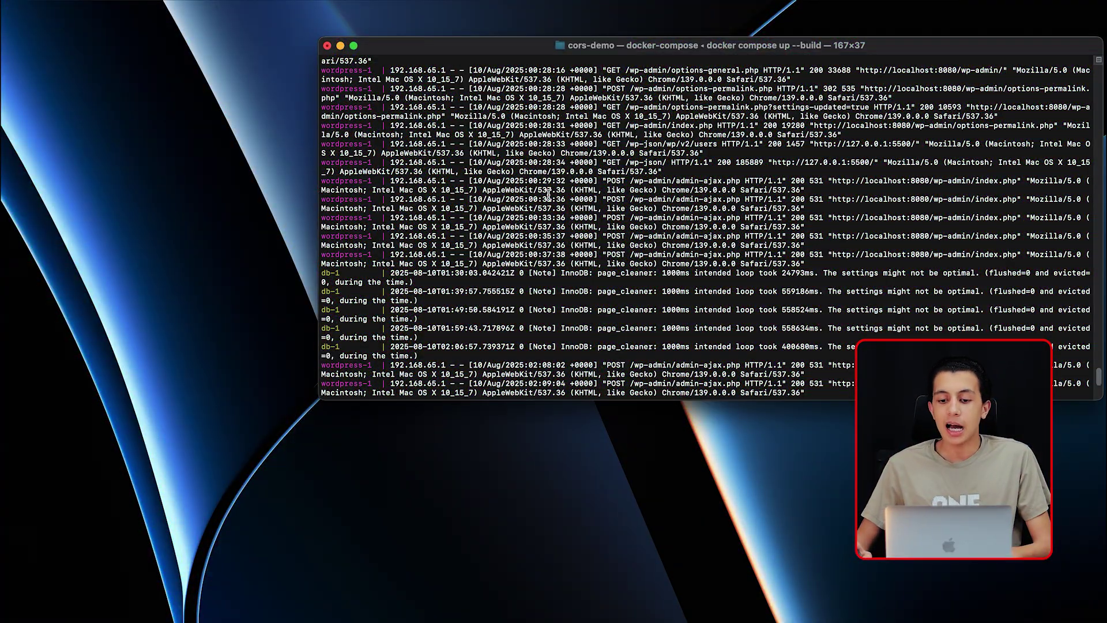
scroll(599, 202, up, 3)
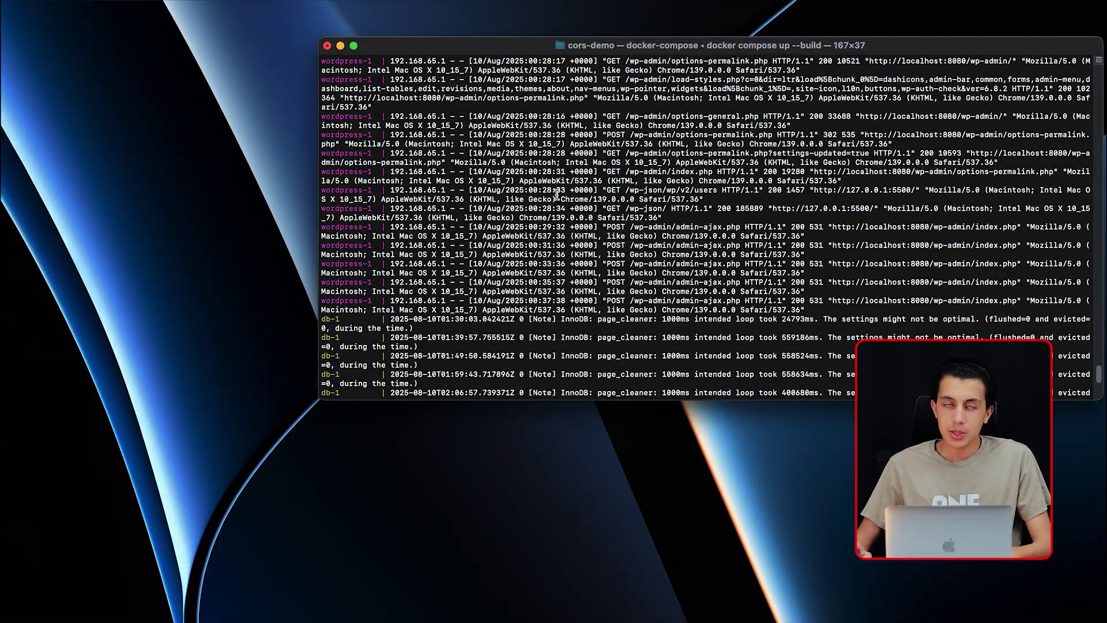
scroll(554, 192, up, 3)
scroll(554, 192, up, 10)
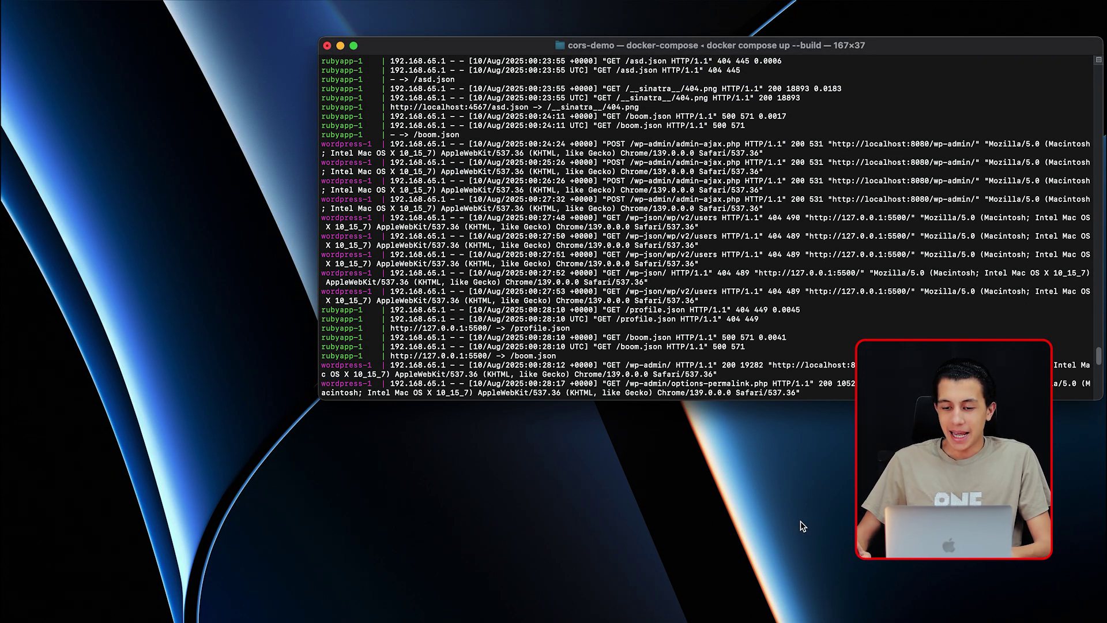
Step: Reload the Blog Posts listing, then load the /blogs.json endpoint
click(659, 619)
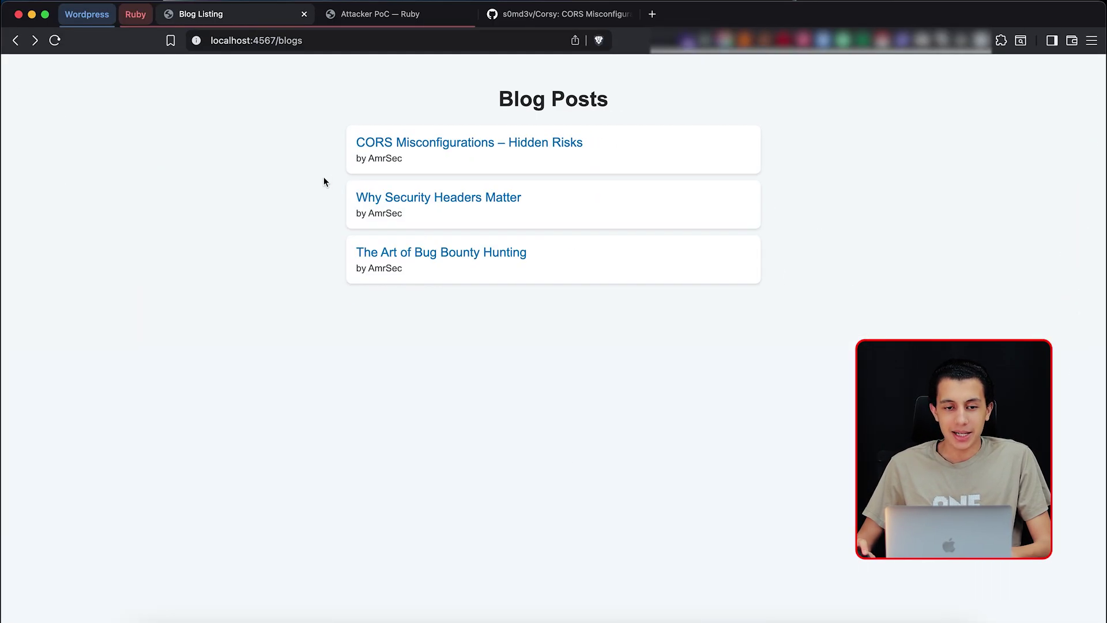
click(58, 40)
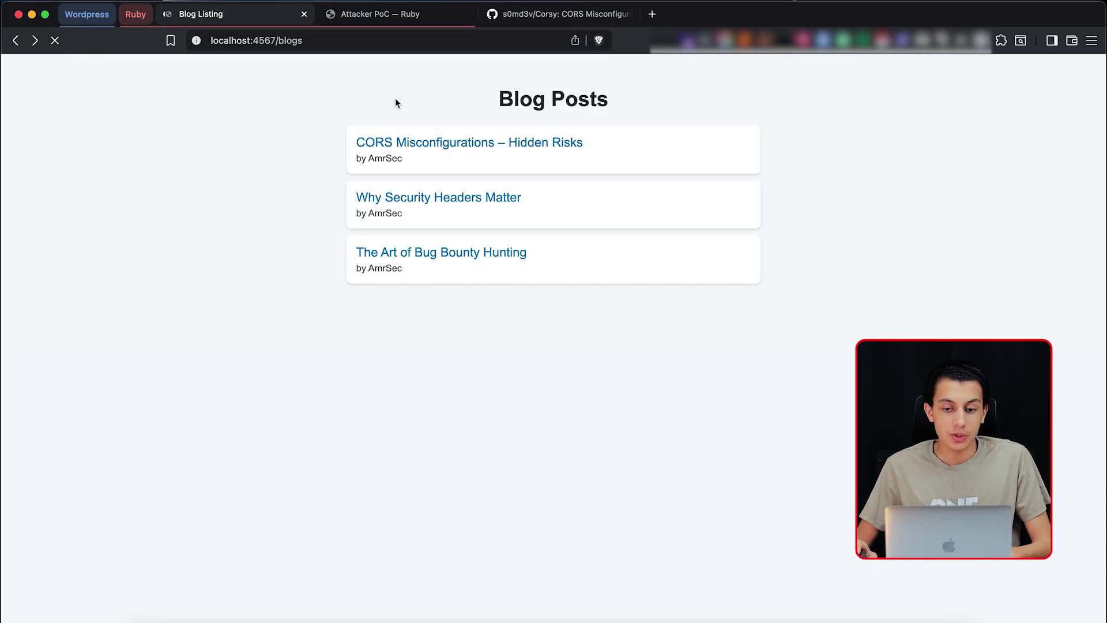
drag(482, 102, 614, 119)
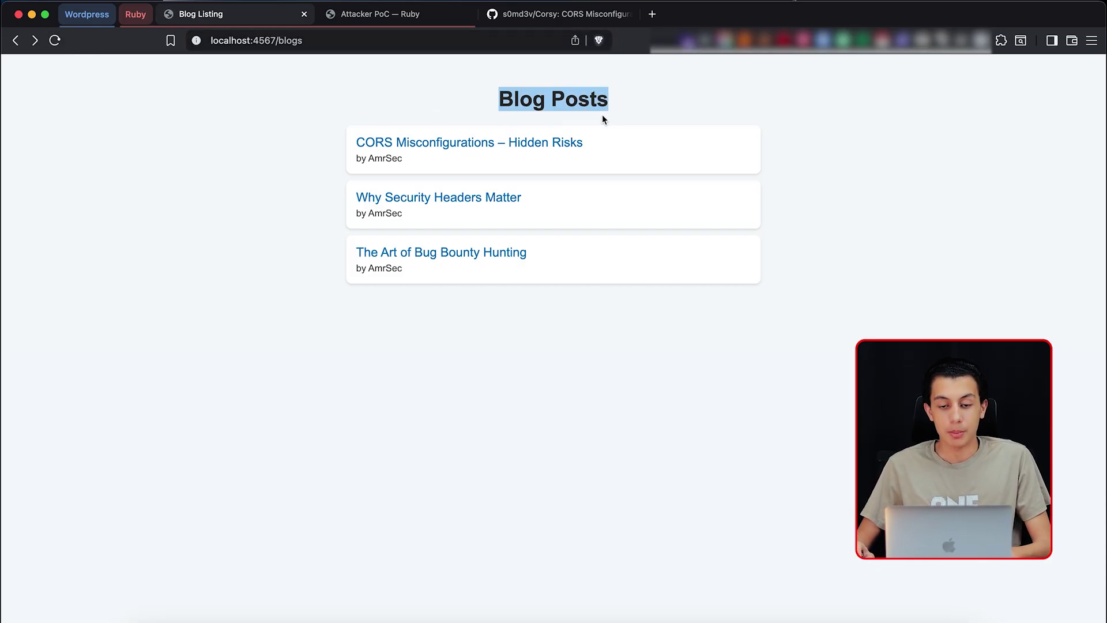
mouse_move(332, 146)
mouse_down()
mouse_move(556, 260)
mouse_move(652, 325)
mouse_up()
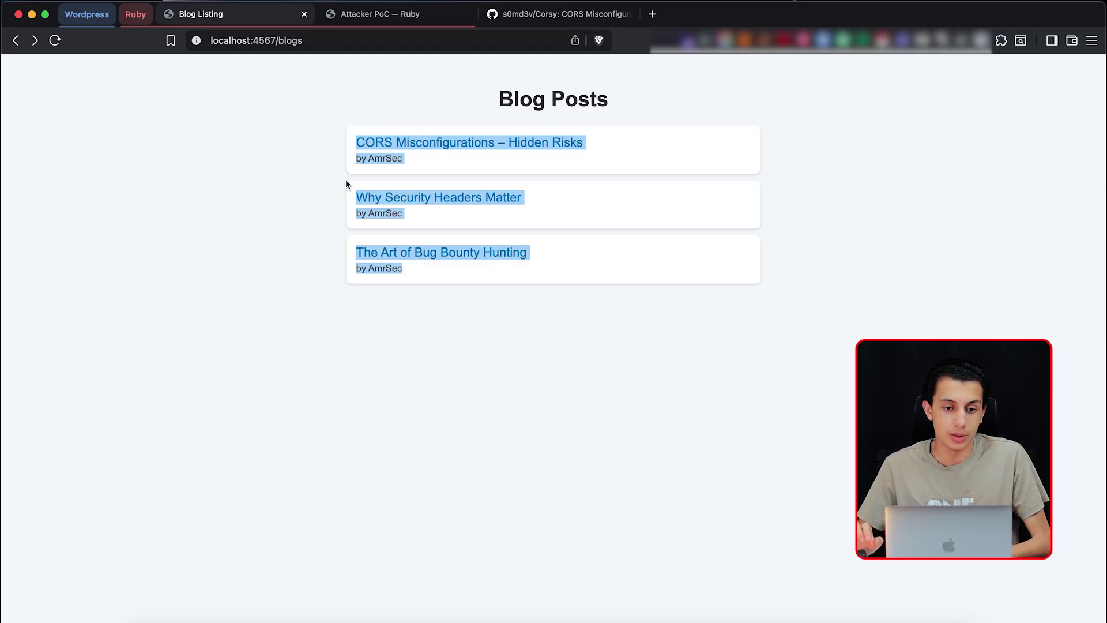
click(353, 45)
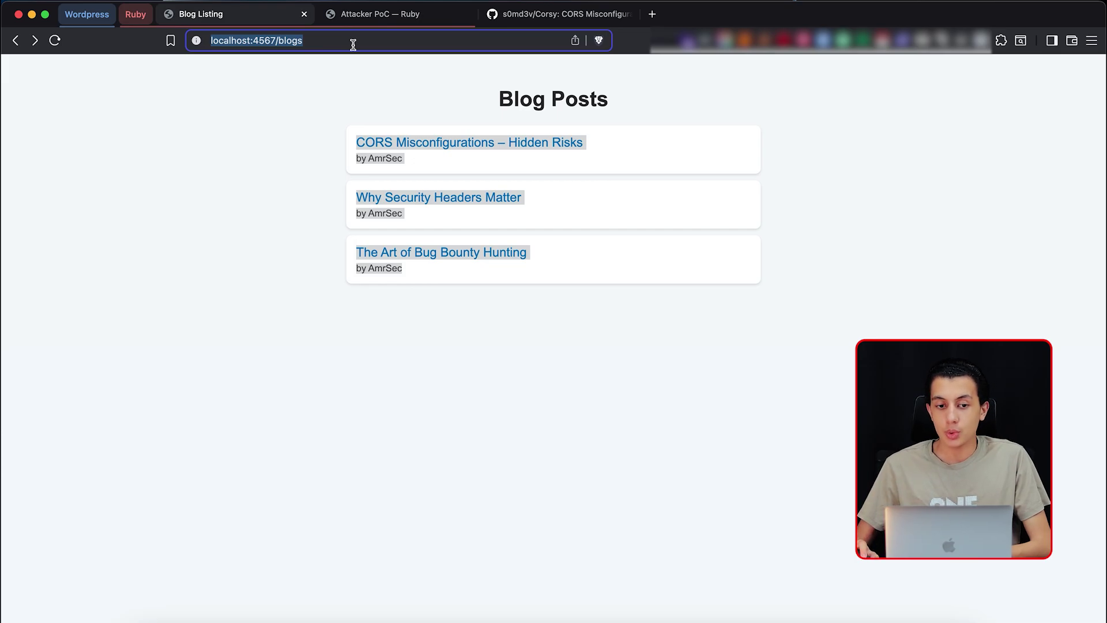
click(352, 45)
text(.)
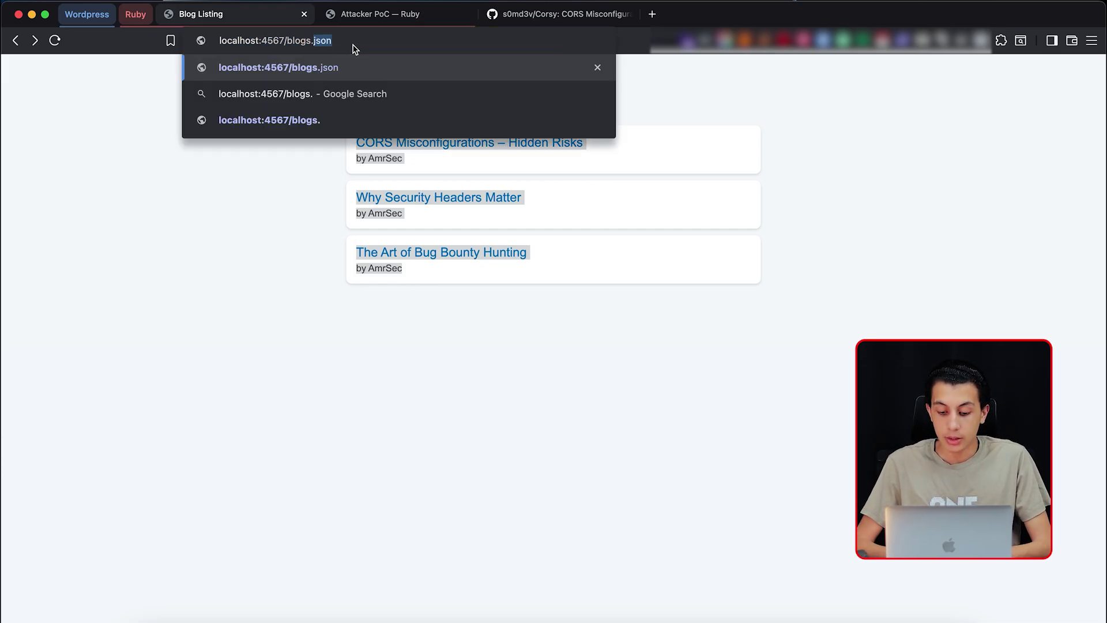
text(json)
key(Return)
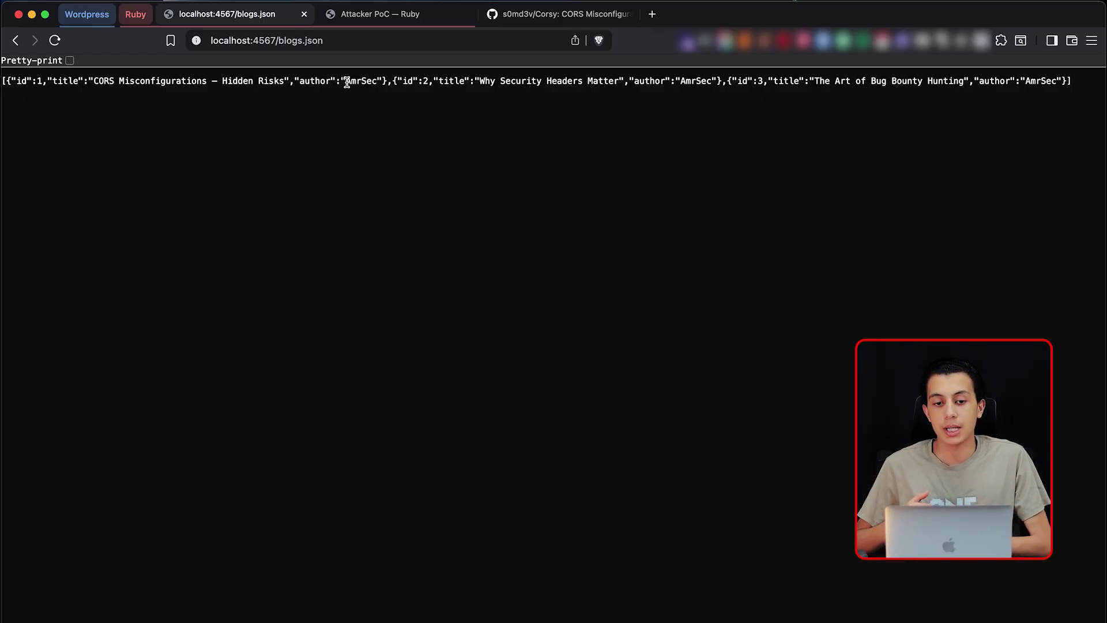
Step: Load the nonexistent /sdfsdf.json path, then the /boom.json endpoint
double_click(291, 40)
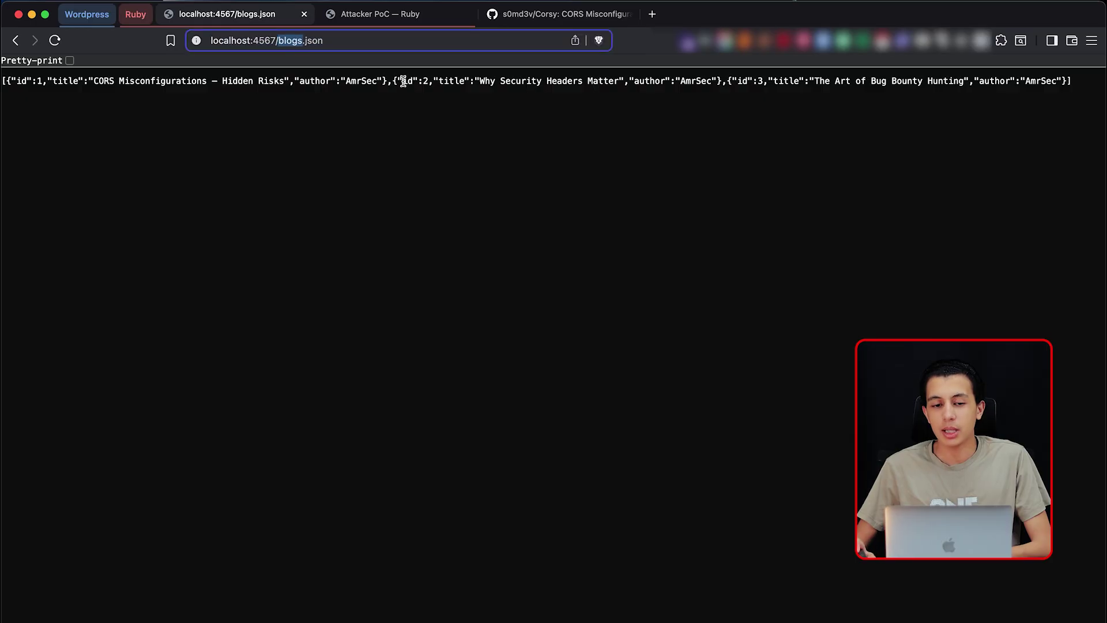
text(sdfsdf)
key(Return)
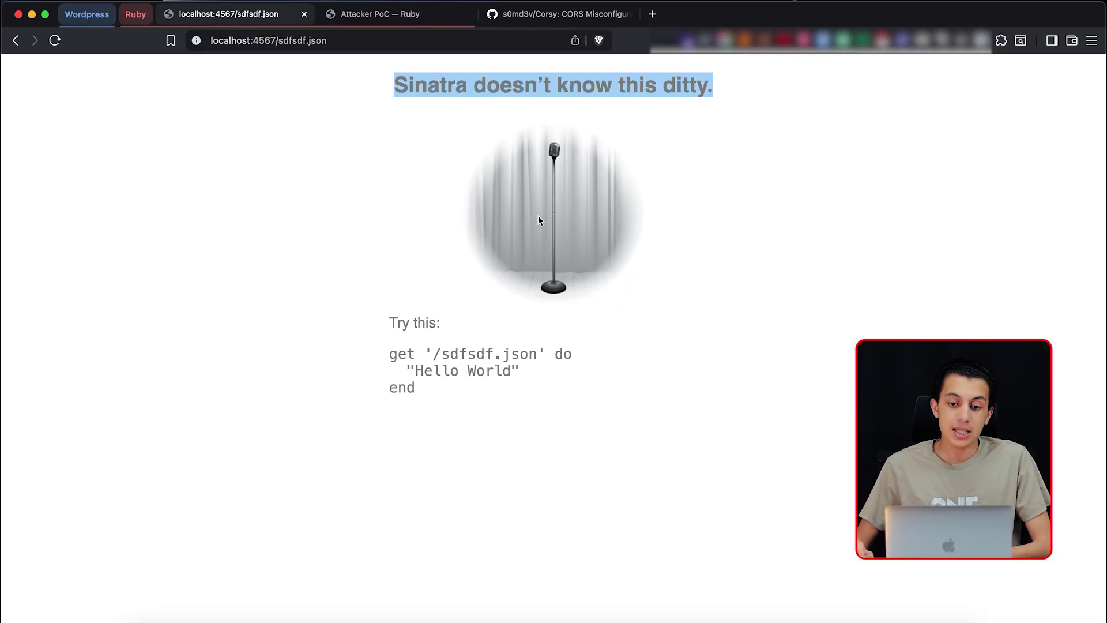
drag(388, 77, 585, 372)
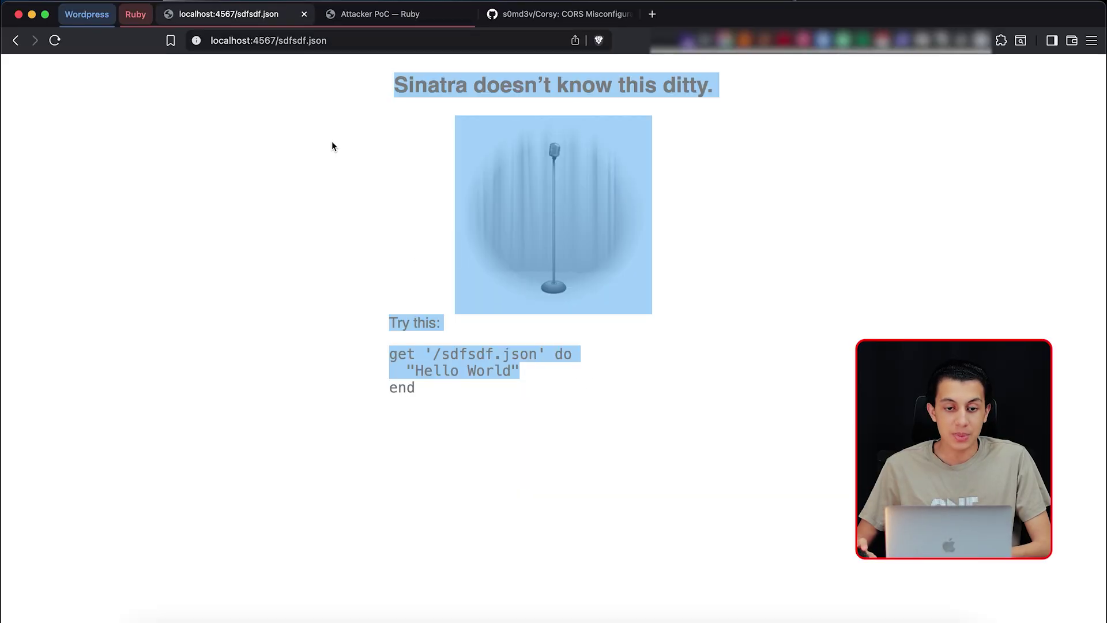
double_click(298, 41)
text(b)
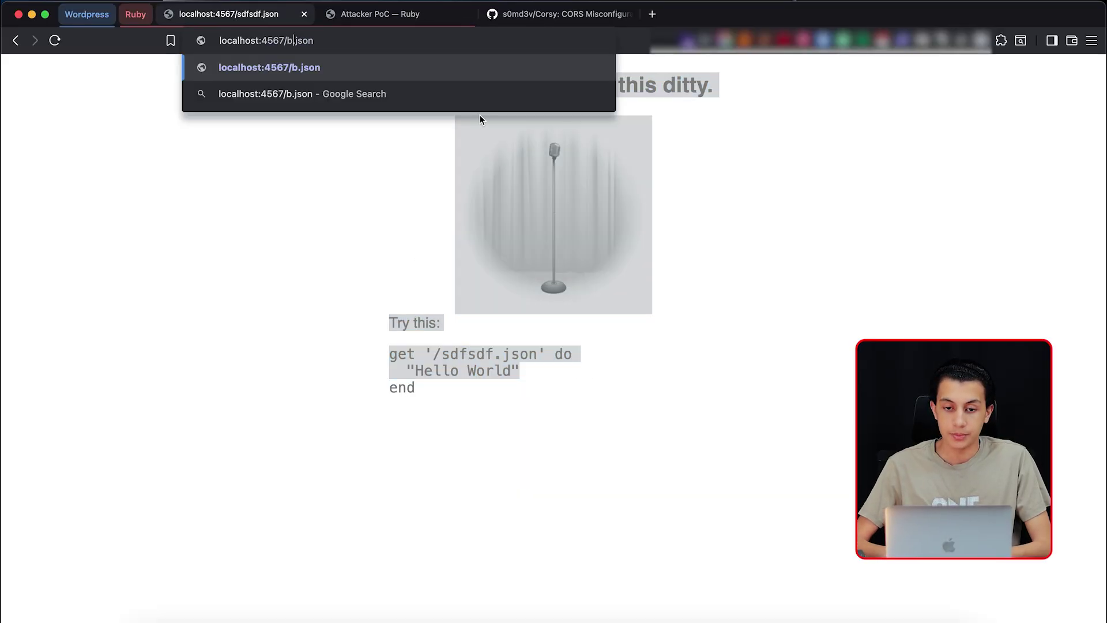
text(oom)
key(Return)
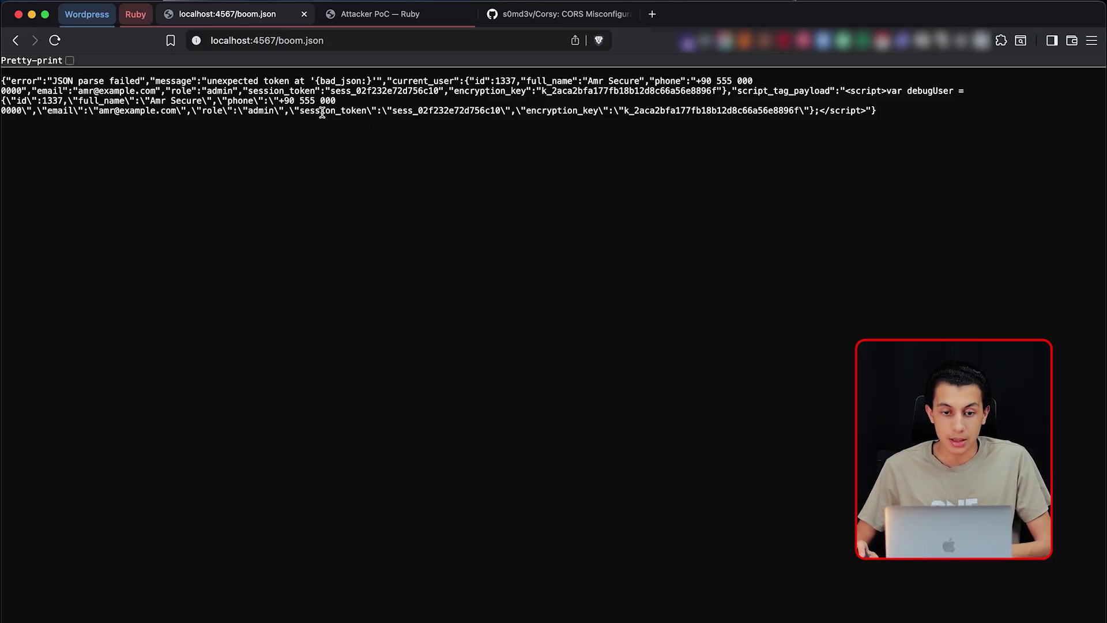
Step: Highlight the JSON parse error, current_user details and full_name field in the dump
drag(42, 78, 102, 81)
drag(10, 81, 144, 81)
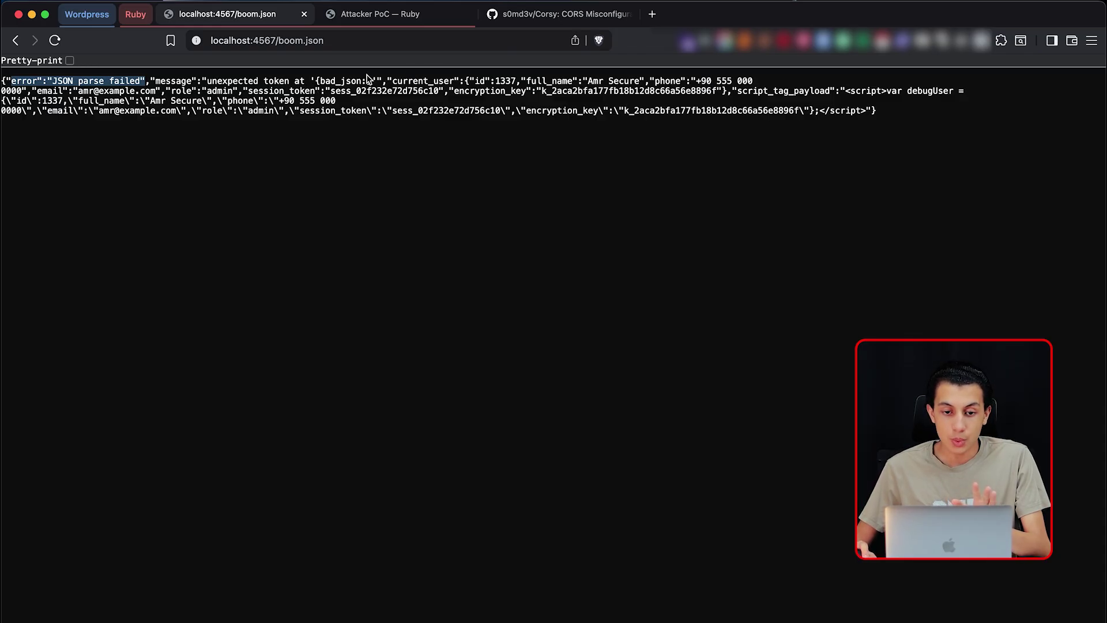
drag(375, 80, 441, 91)
click(433, 76)
double_click(538, 81)
click(654, 81)
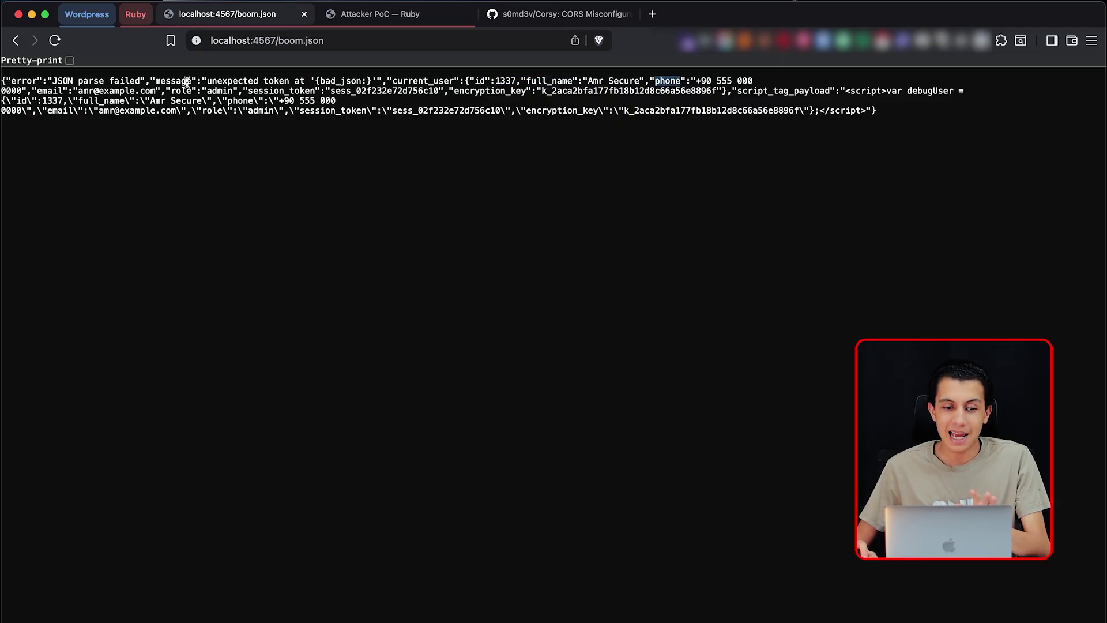
click(49, 96)
Step: Highlight the leaked session_token and encryption_key, then the whole error dump
drag(245, 91, 392, 102)
drag(469, 92, 501, 95)
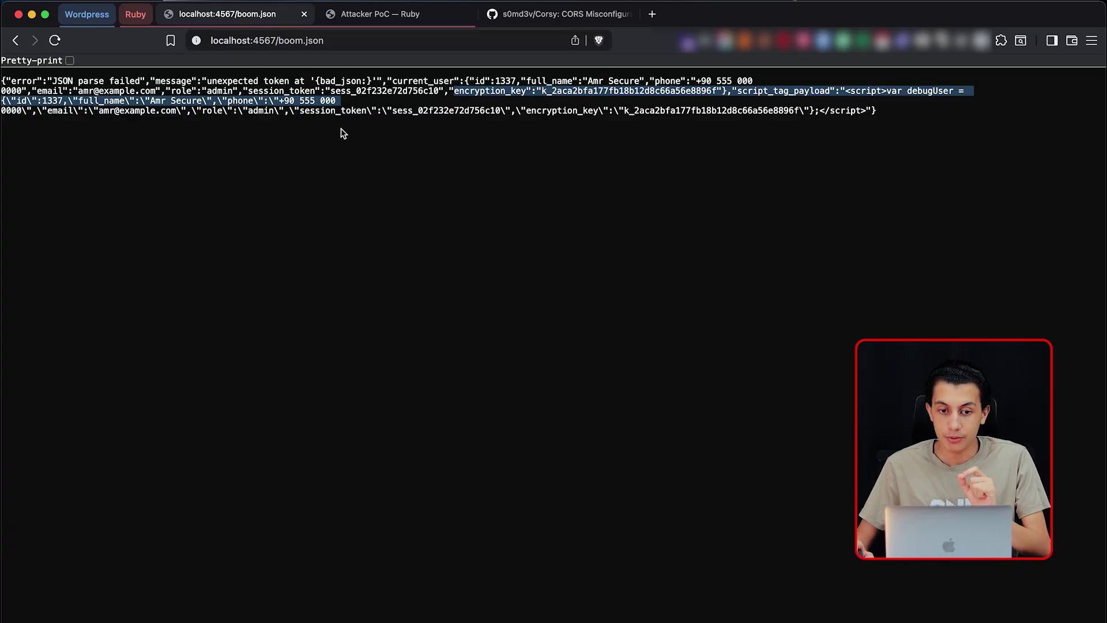
drag(891, 120, 29, 83)
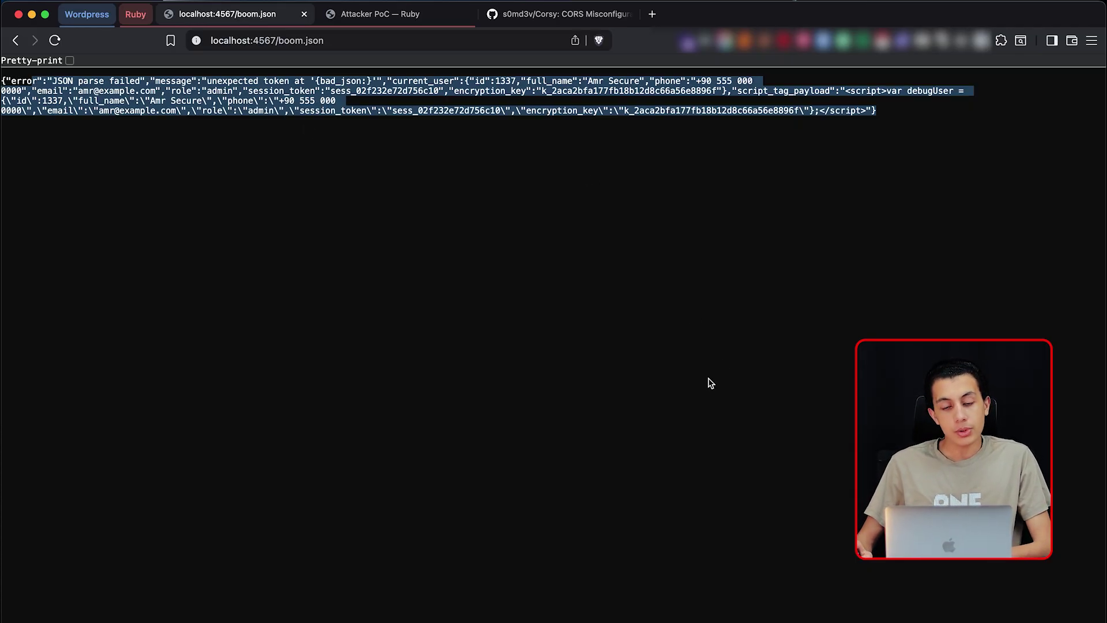
click(827, 617)
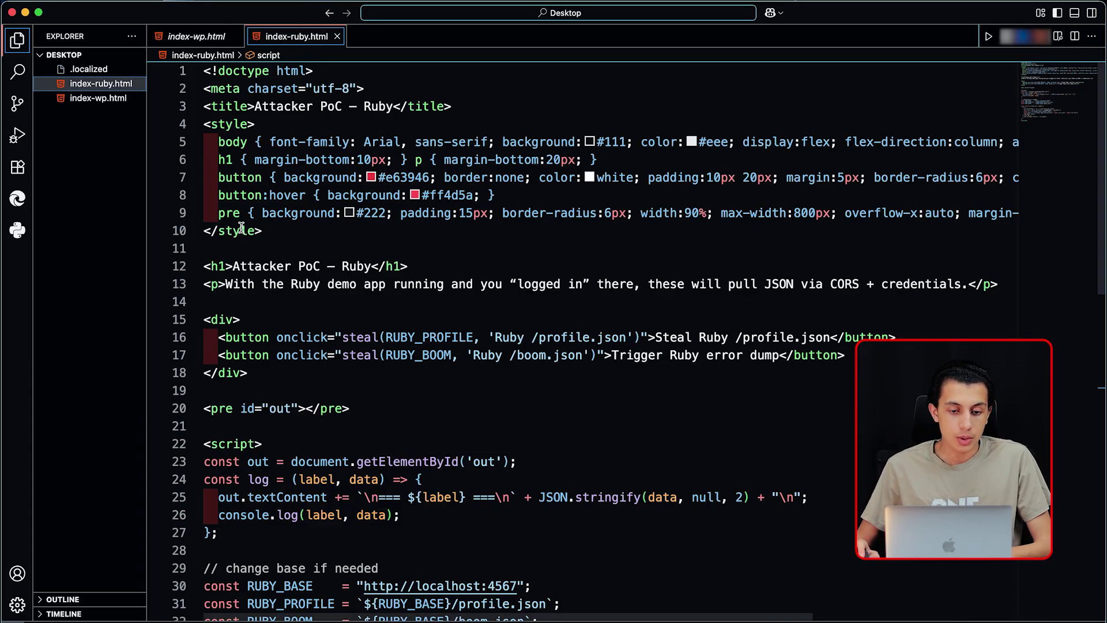
Step: Scroll to the script block and highlight the RUBY_BASE localhost:4567 URL
scroll(313, 370, down, 3)
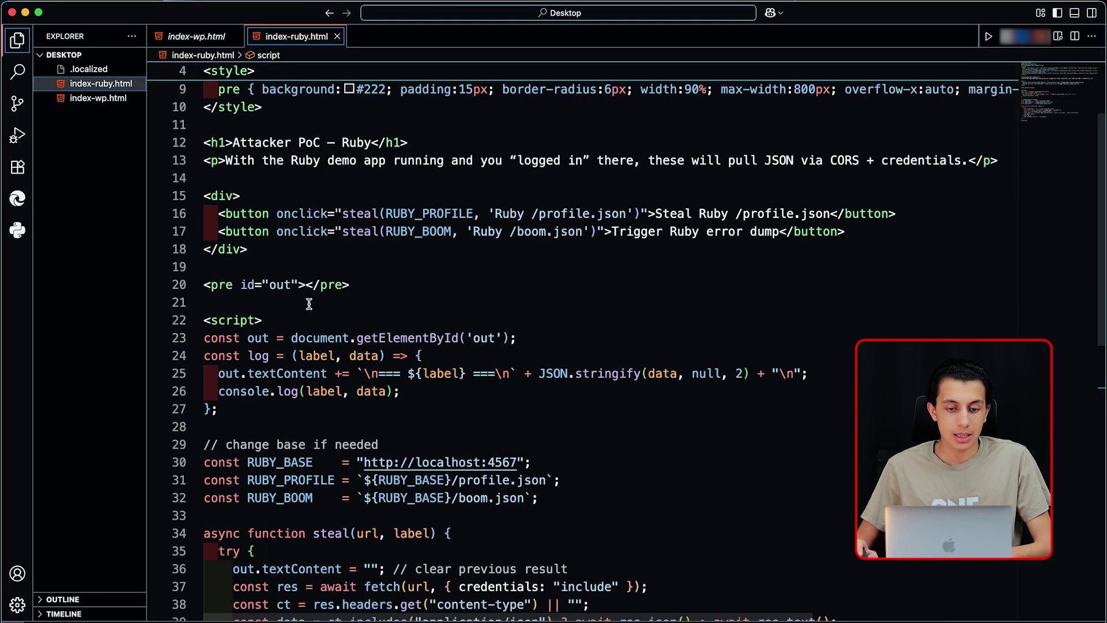
drag(355, 284, 233, 117)
scroll(424, 264, down, 5)
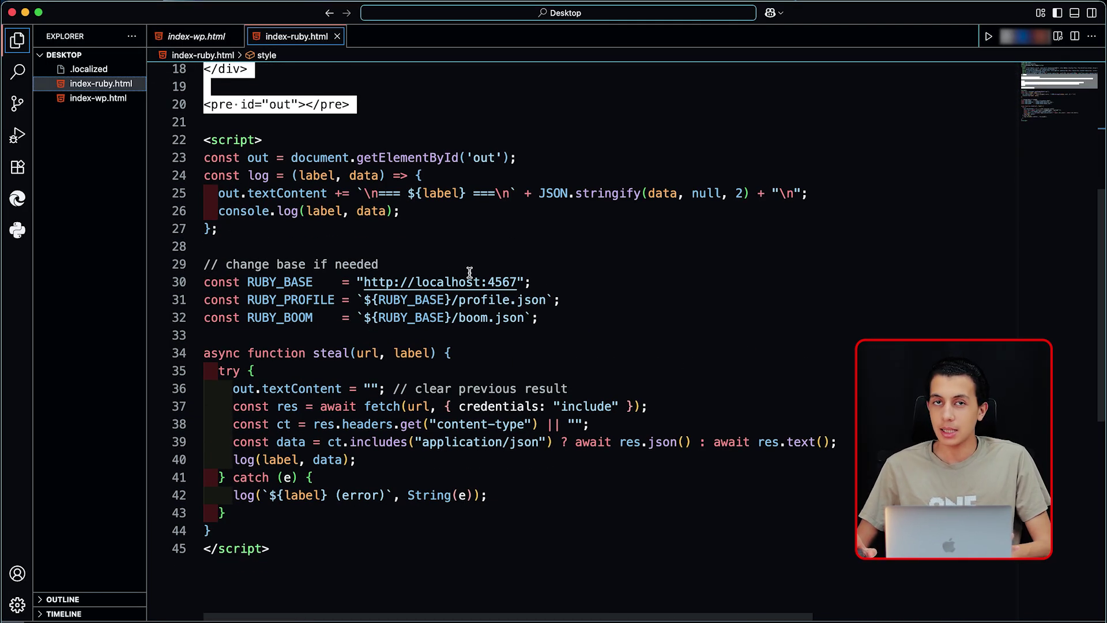
mouse_move(357, 281)
mouse_down()
mouse_move(512, 285)
mouse_move(336, 299)
mouse_up()
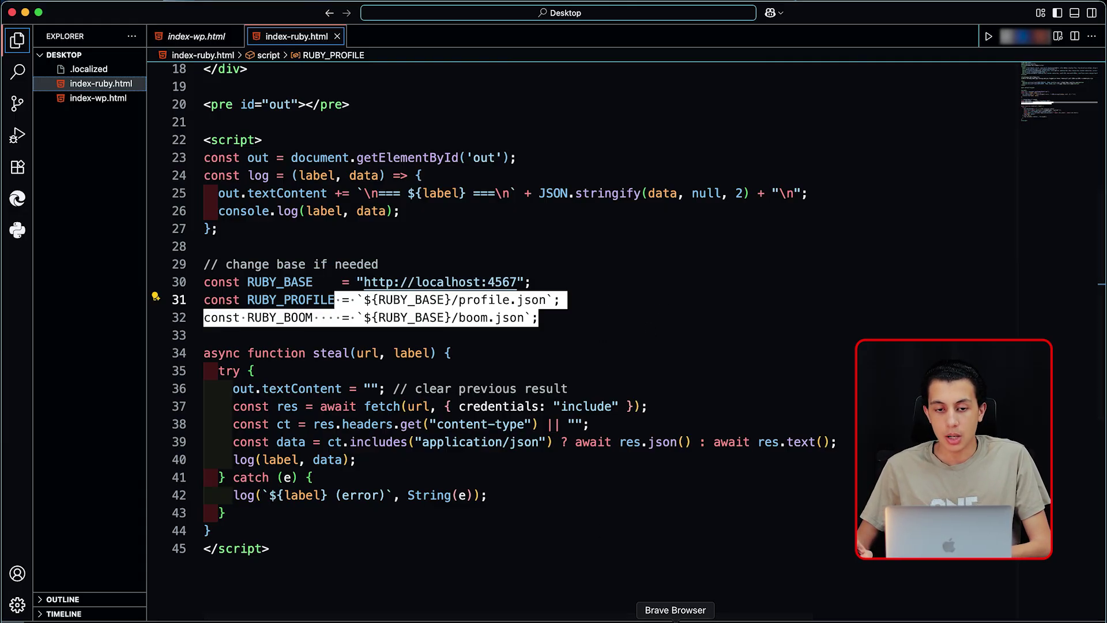
Step: Reload the Attacker PoC — Ruby page and open DevTools on the Network panel
click(675, 619)
click(399, 17)
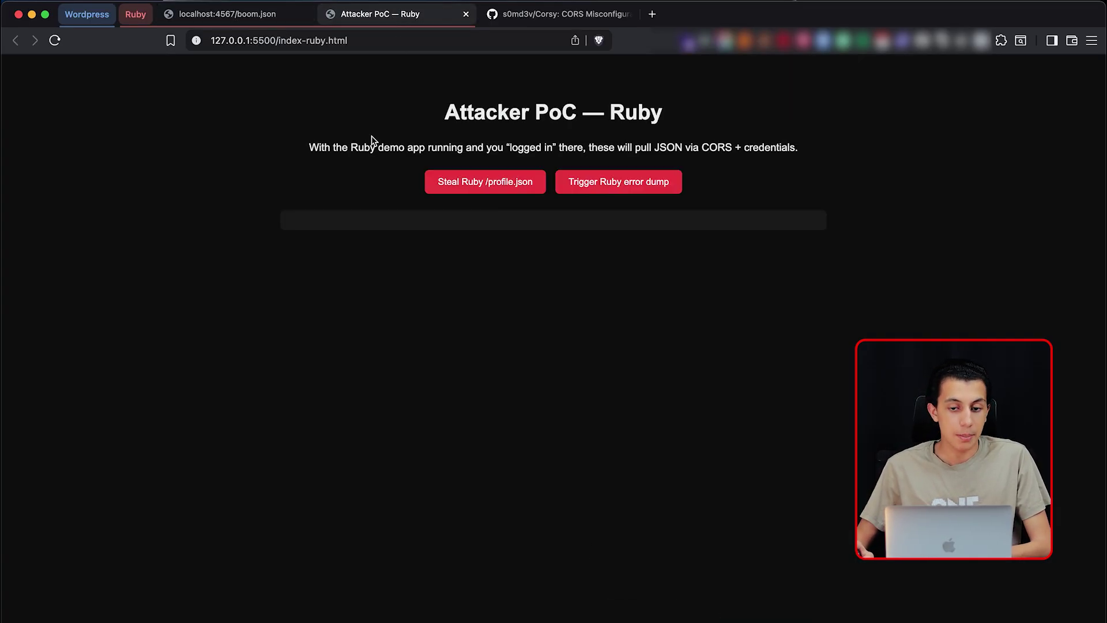
click(54, 41)
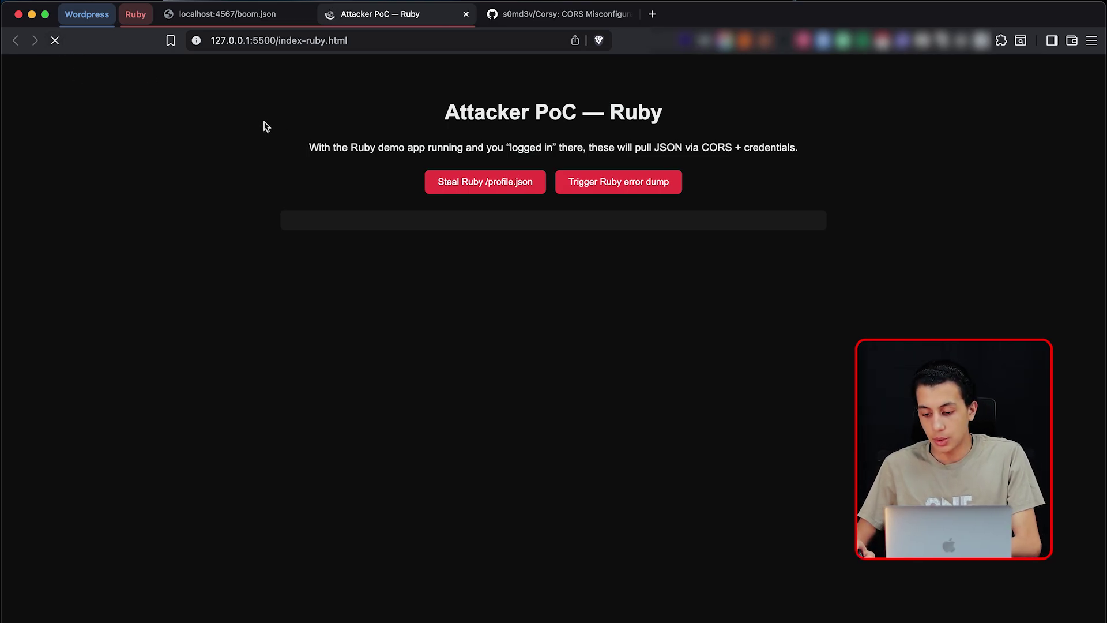
right_click(248, 134)
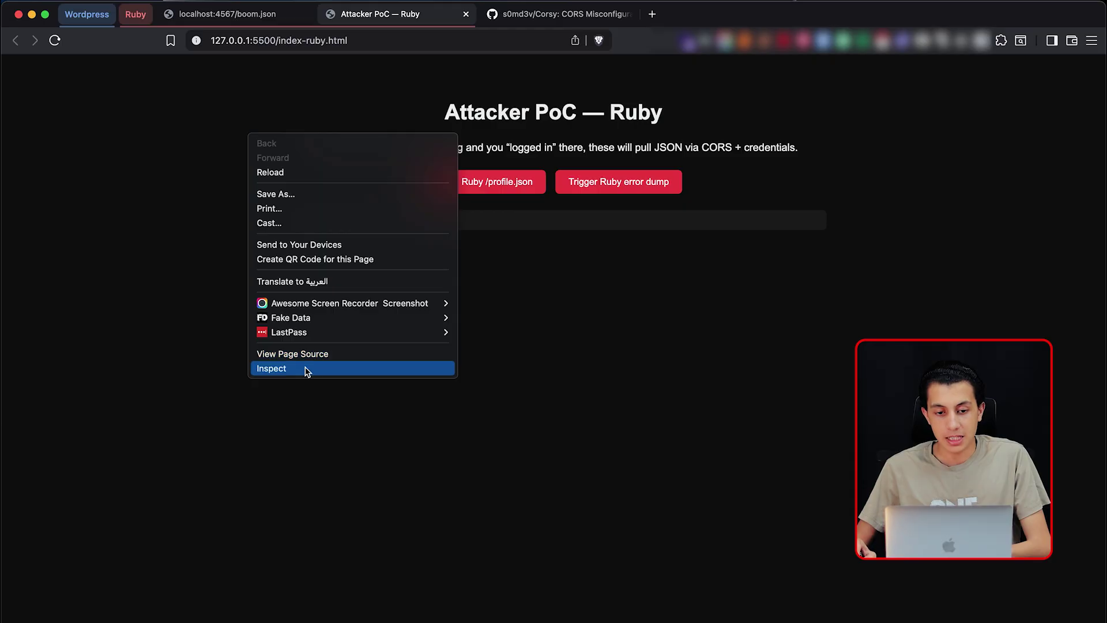
click(306, 370)
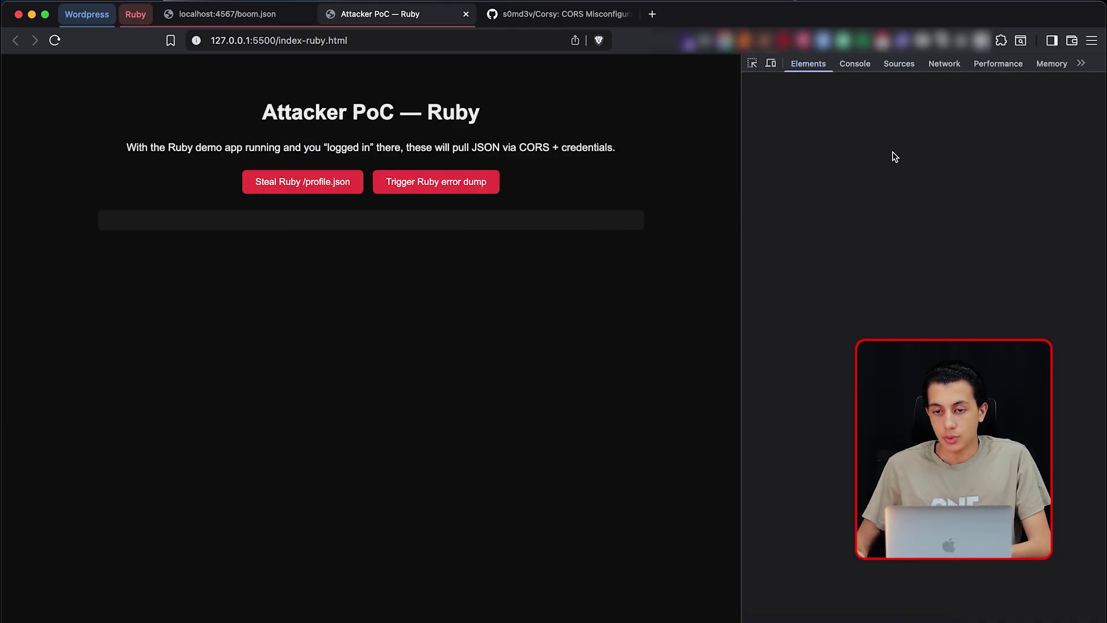
click(944, 65)
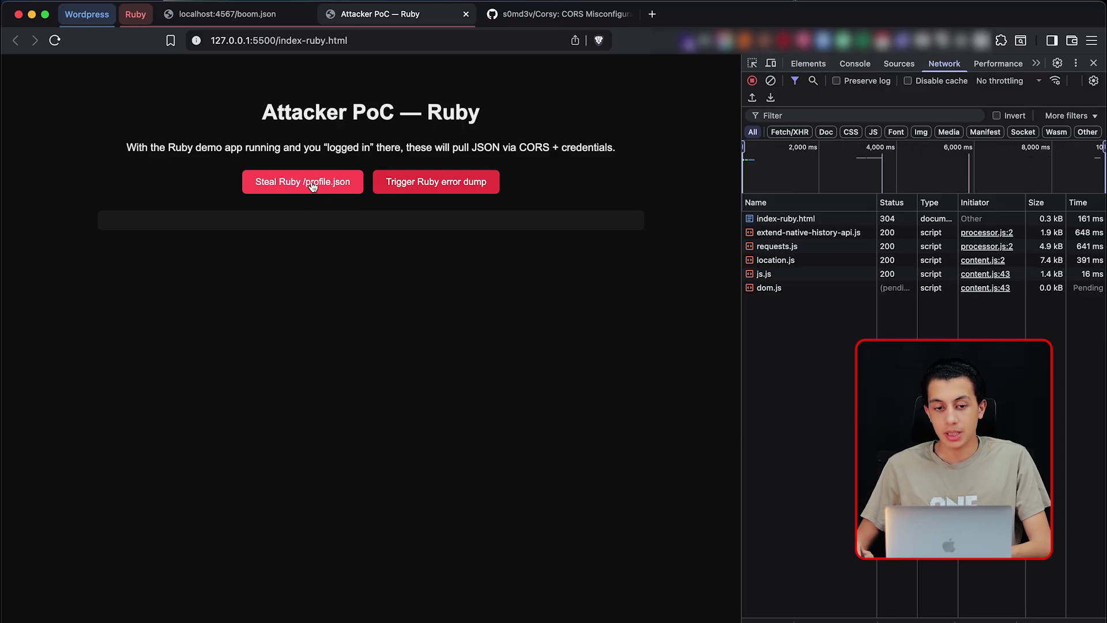
Step: Attempt the profile.json steal and inspect its failed request details
click(327, 189)
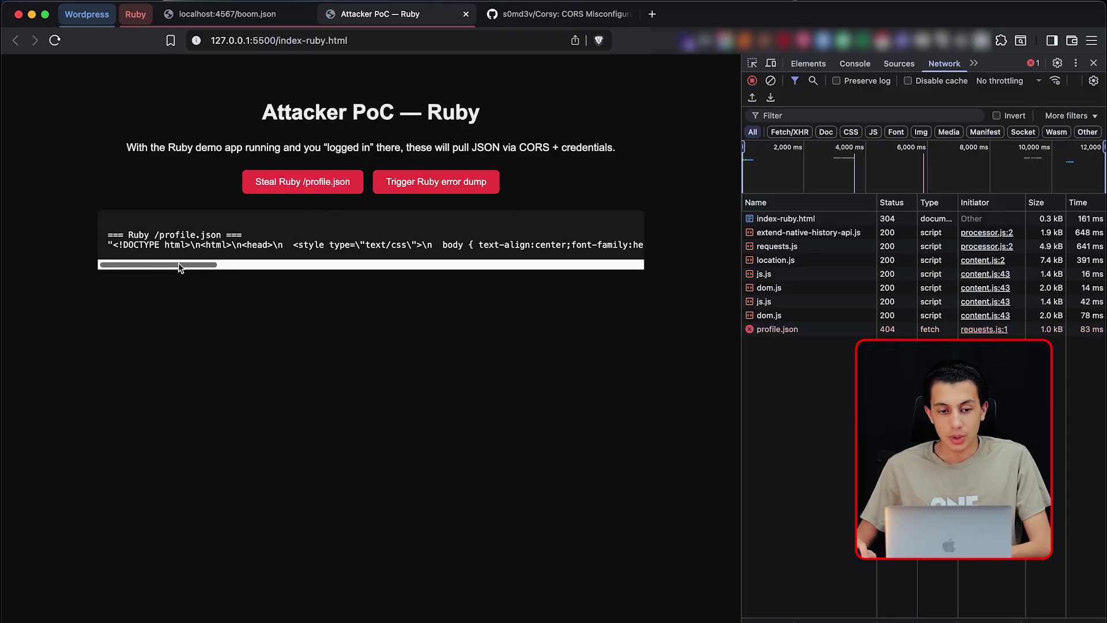
drag(178, 261, 206, 257)
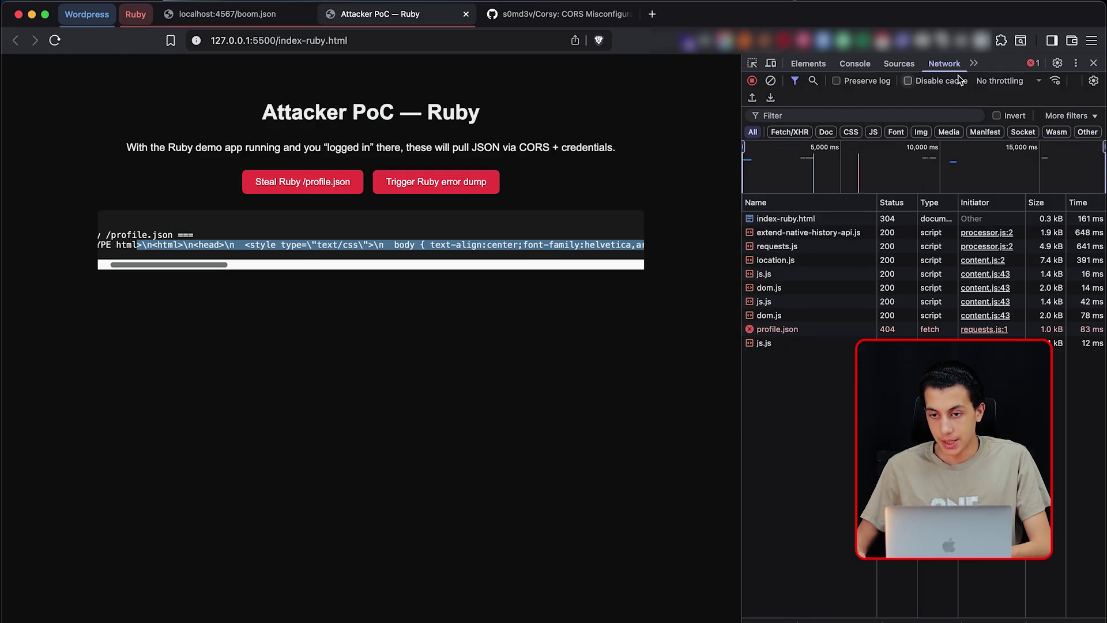
click(934, 329)
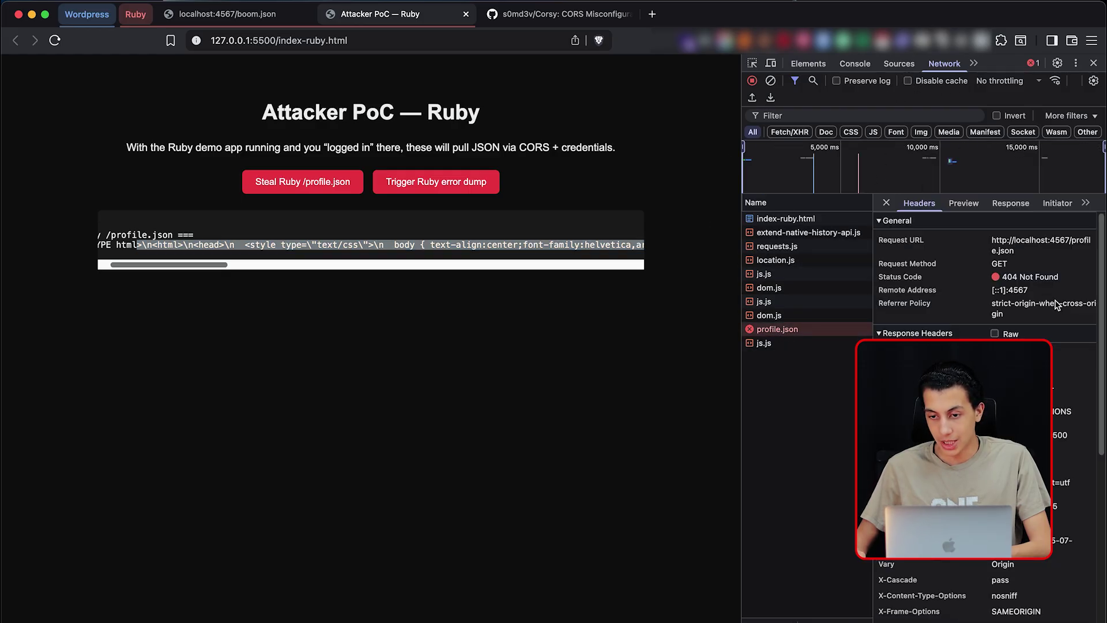
click(886, 203)
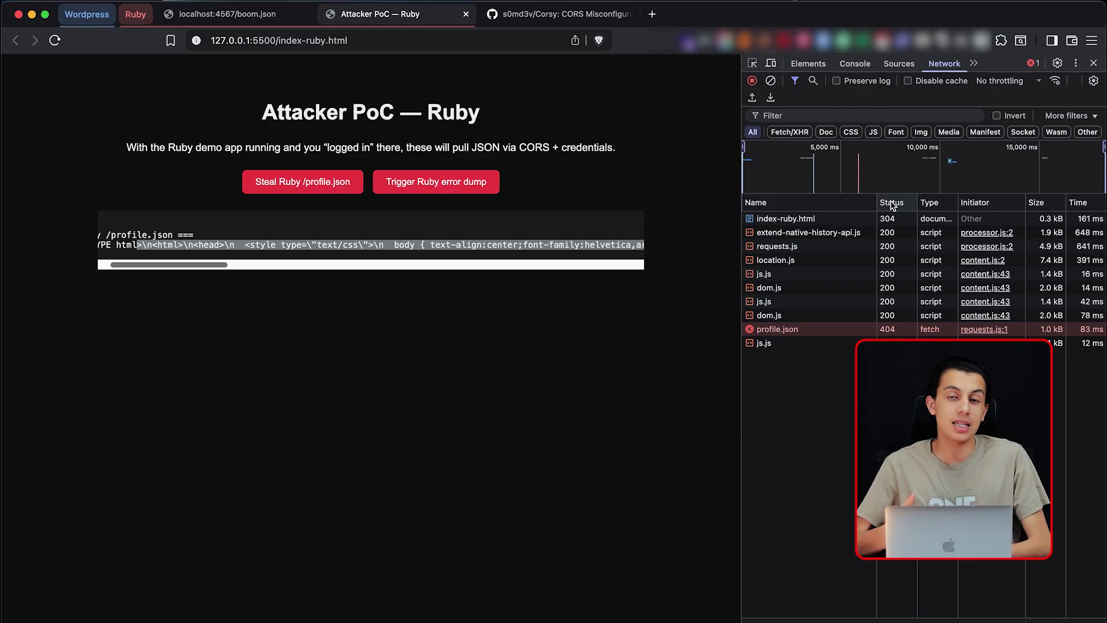
Step: Trigger the Ruby boom.json error dump and inspect its 500 response
click(438, 187)
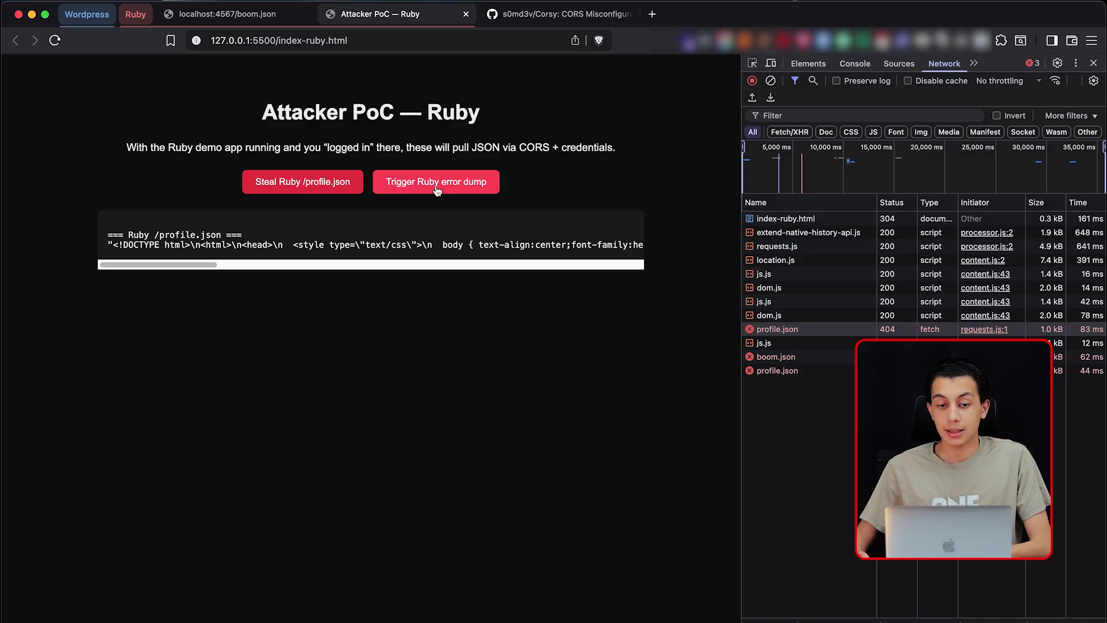
click(436, 190)
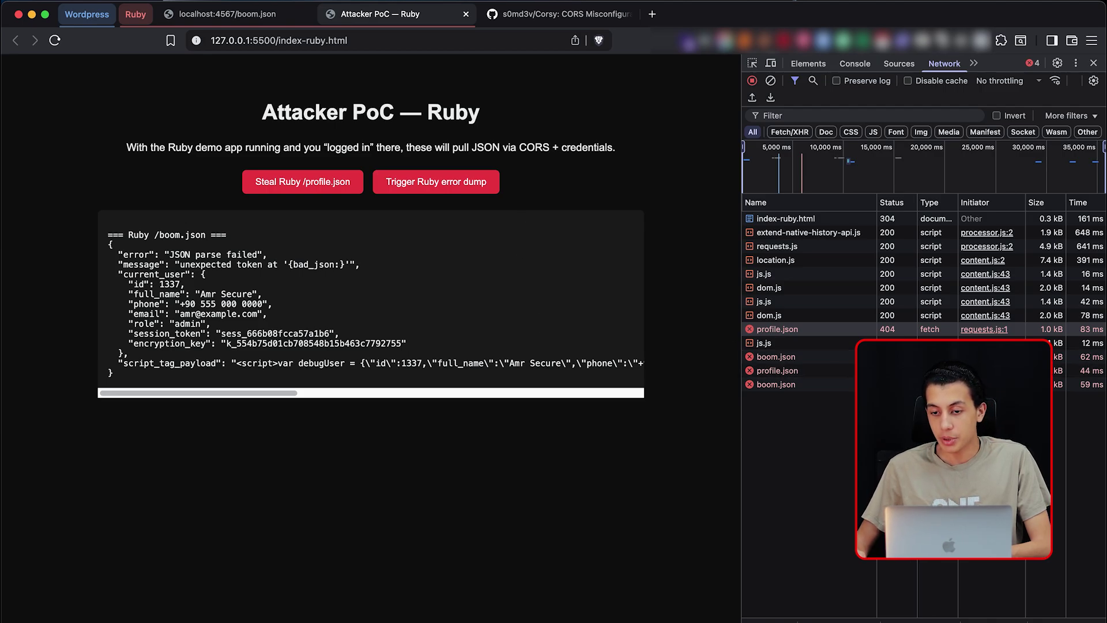
click(776, 384)
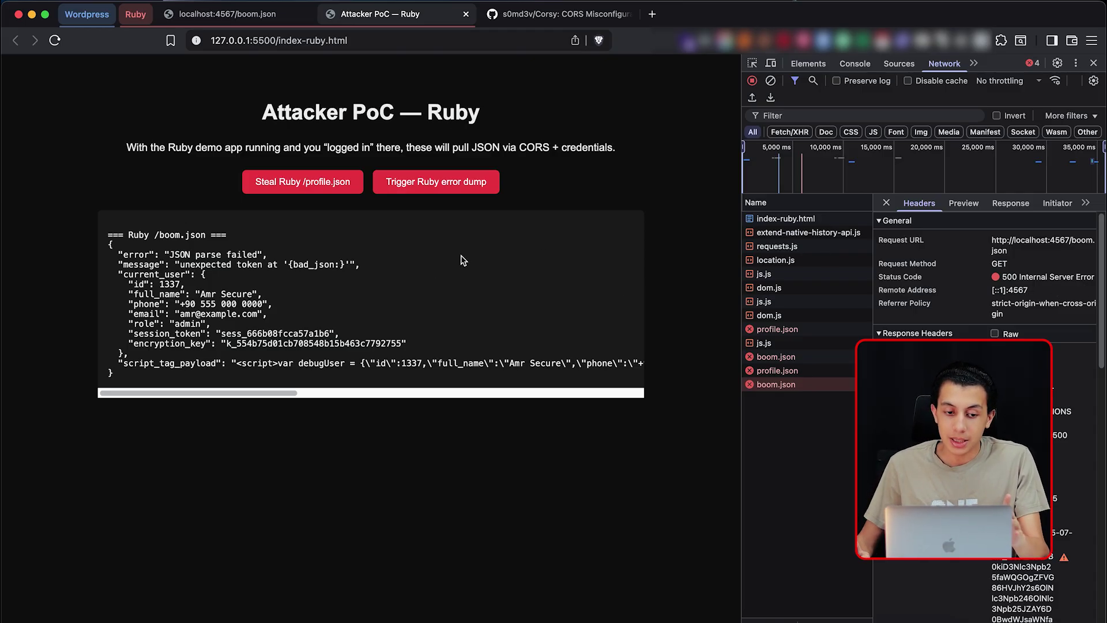
Step: Highlight the leaked current_user fields: id 1337, full name and email address
drag(133, 275, 203, 287)
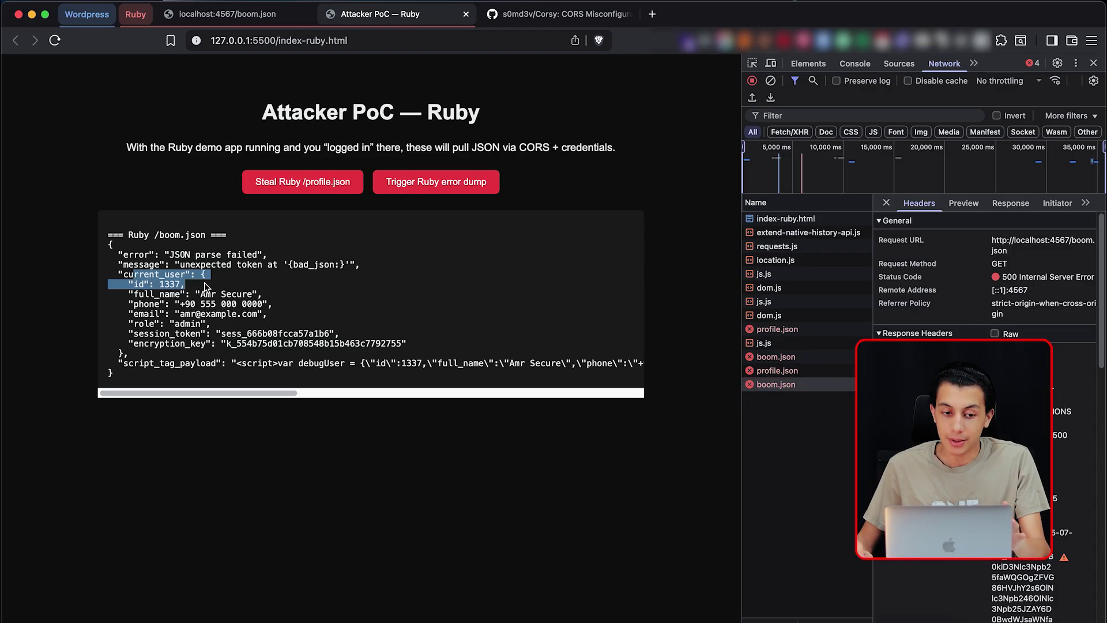
drag(134, 287, 190, 285)
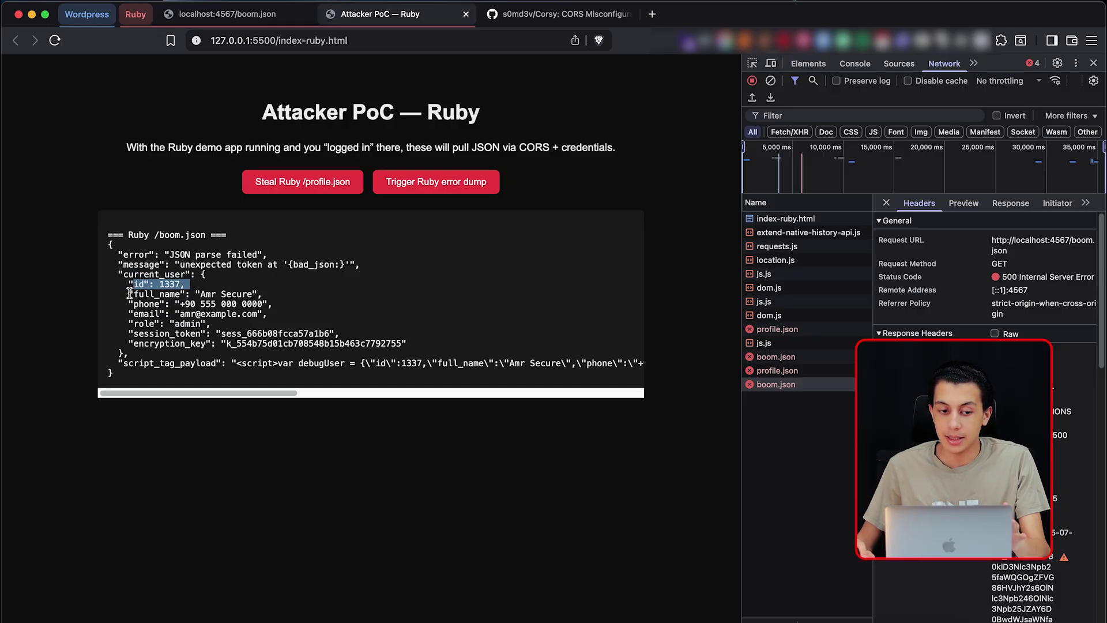
drag(108, 294, 291, 299)
drag(109, 314, 317, 315)
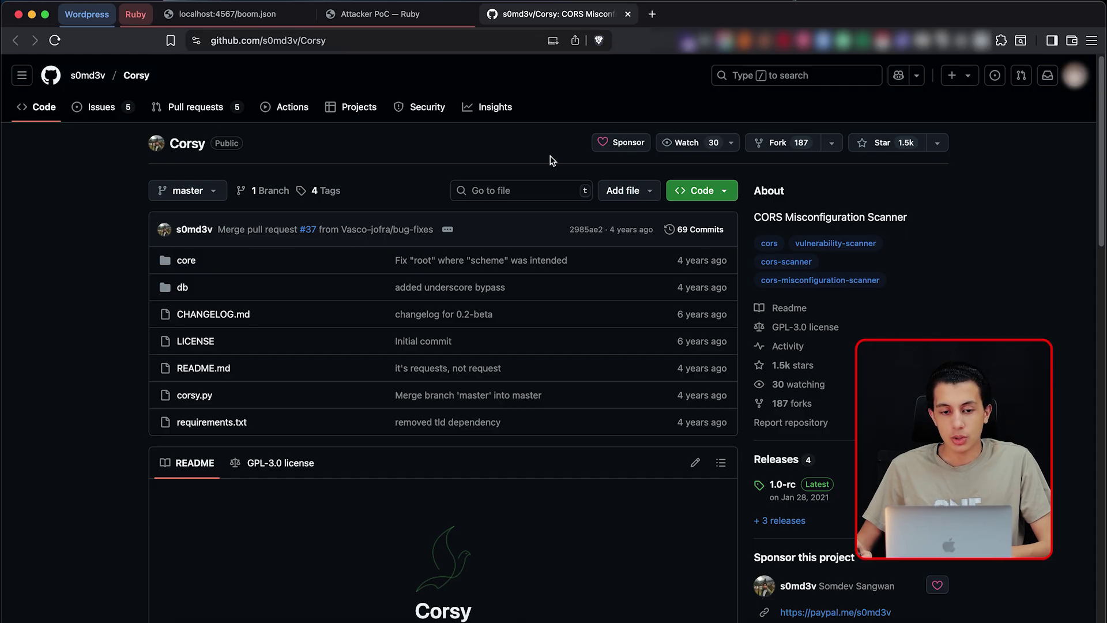
scroll(392, 181, down, 5)
scroll(481, 191, down, 3)
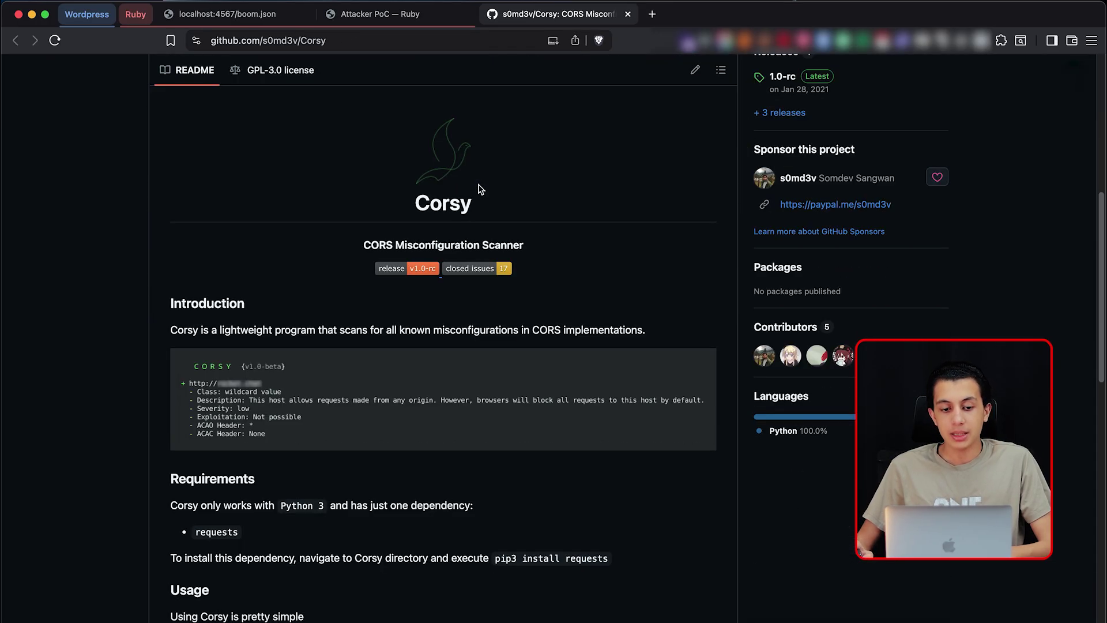
scroll(444, 205, up, 1)
scroll(438, 203, up, 6)
click(700, 182)
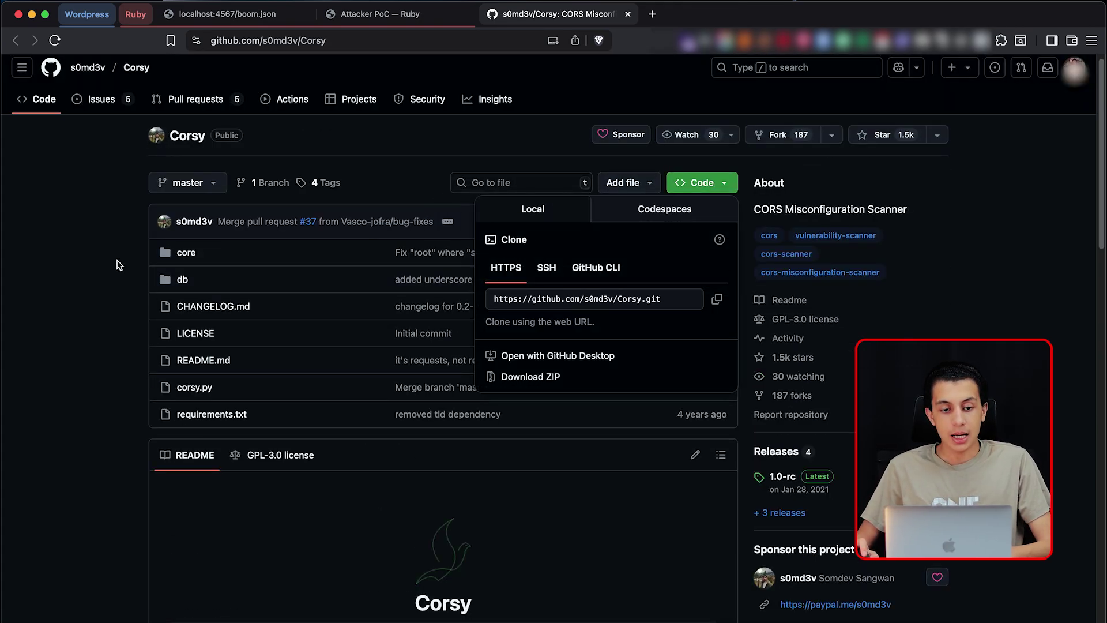
click(100, 263)
scroll(418, 262, up, 1)
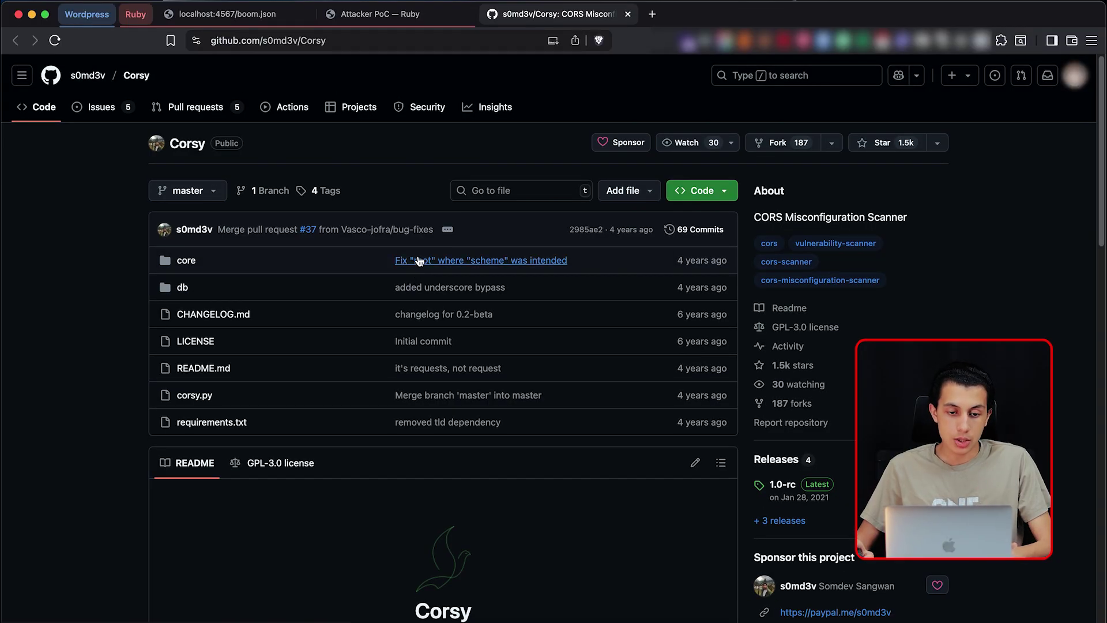
scroll(192, 192, down, 5)
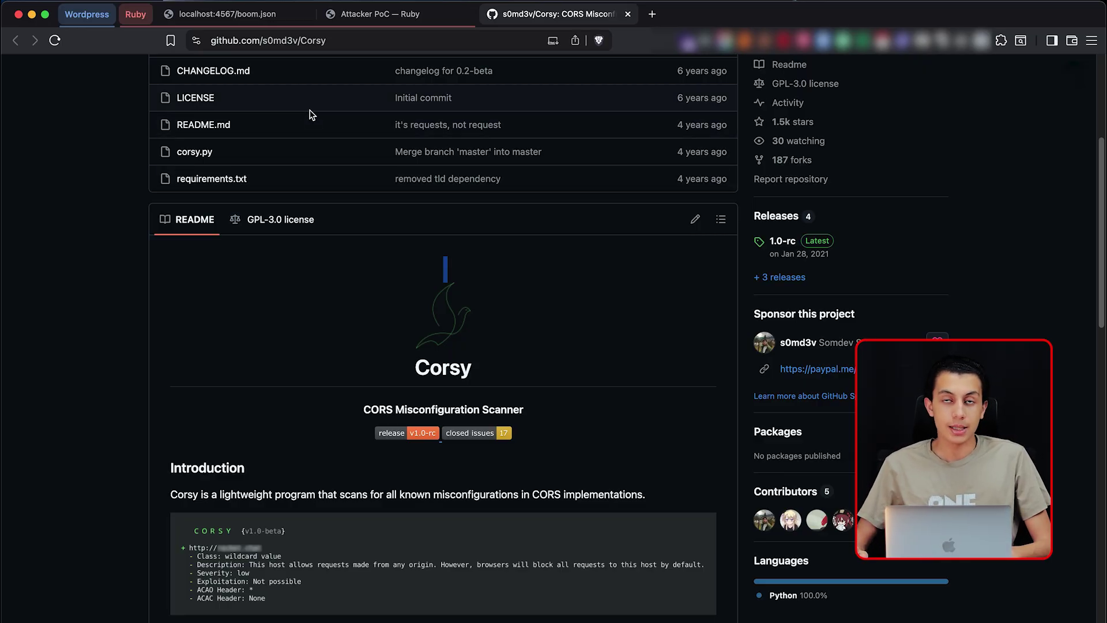
scroll(371, 229, down, 2)
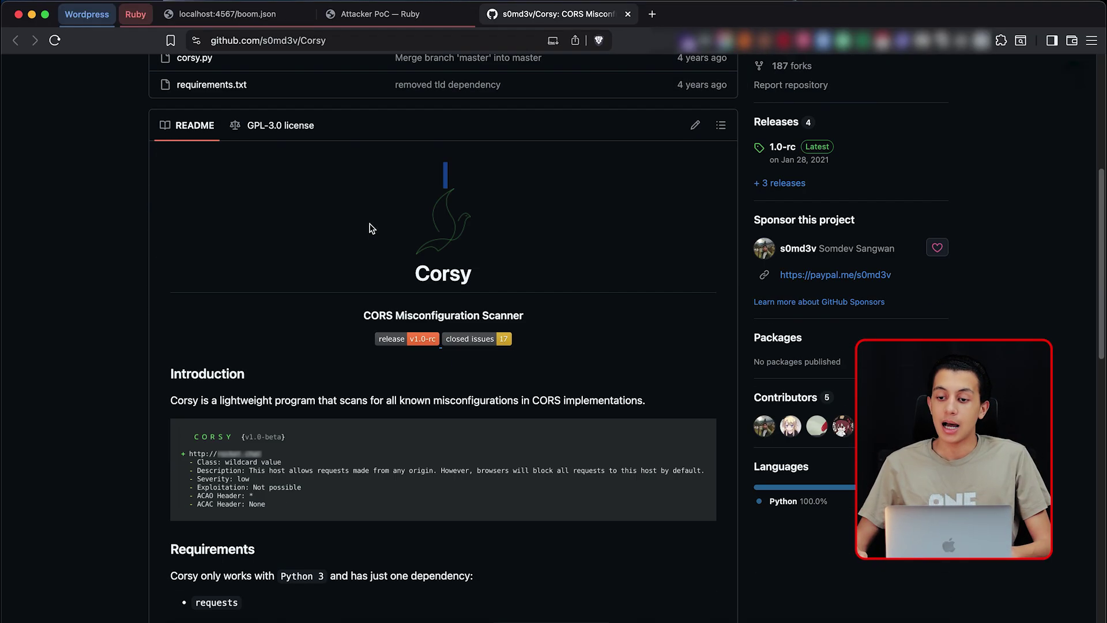
scroll(371, 228, down, 3)
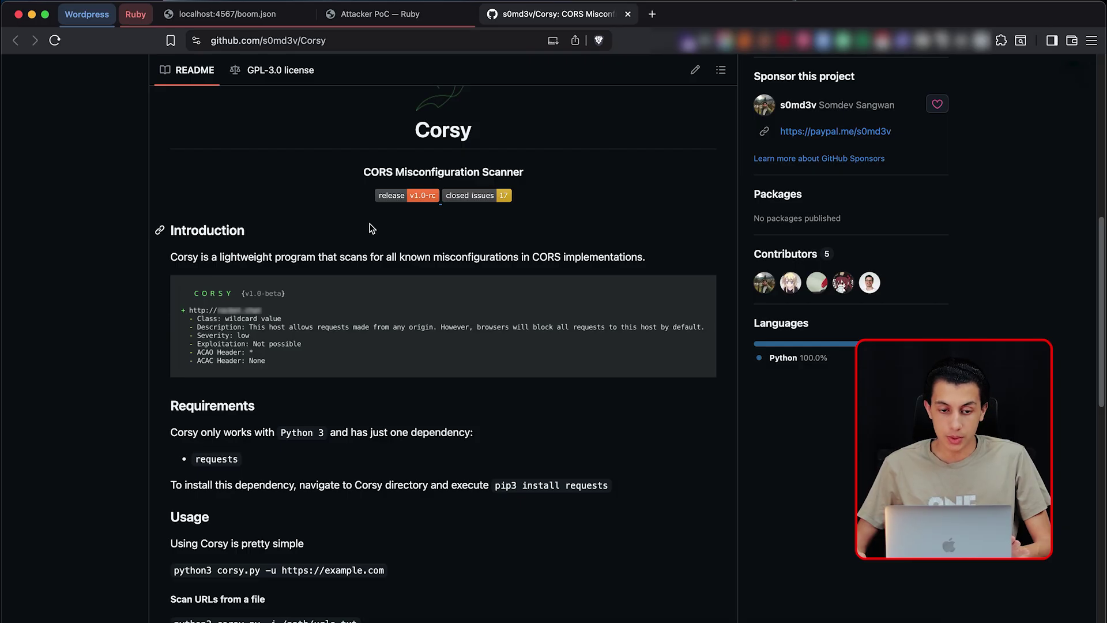
scroll(363, 262, down, 3)
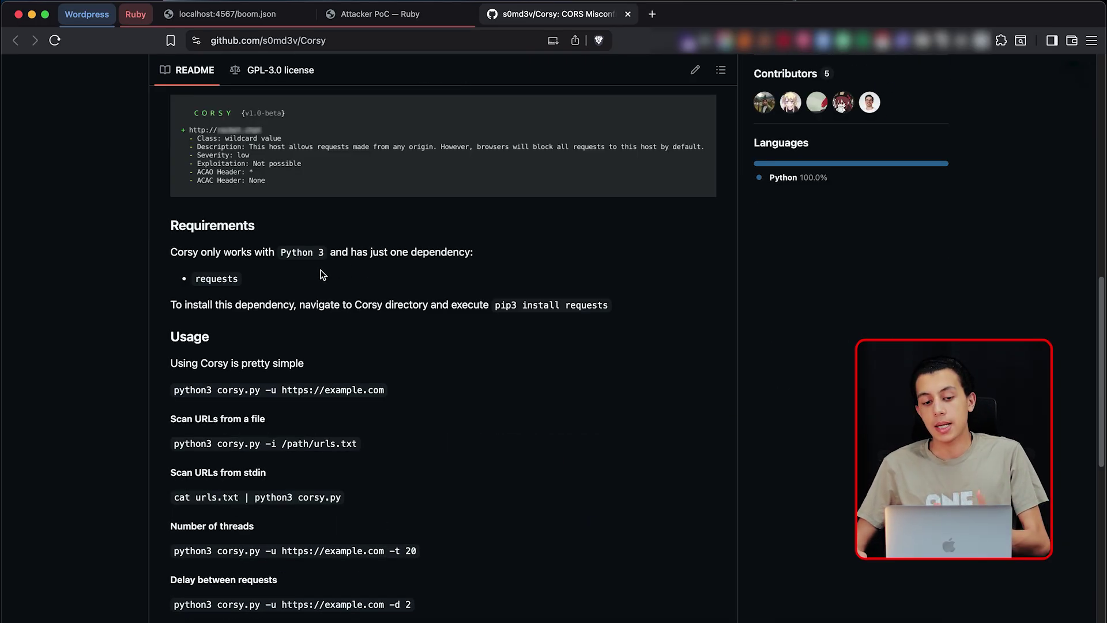
scroll(321, 277, down, 4)
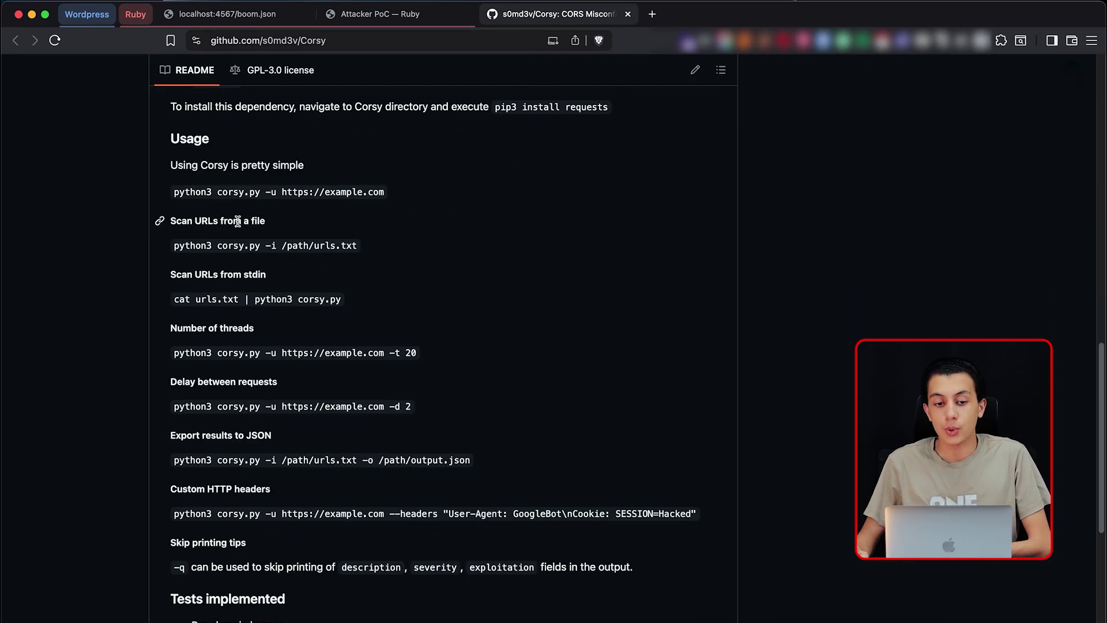
drag(173, 191, 215, 197)
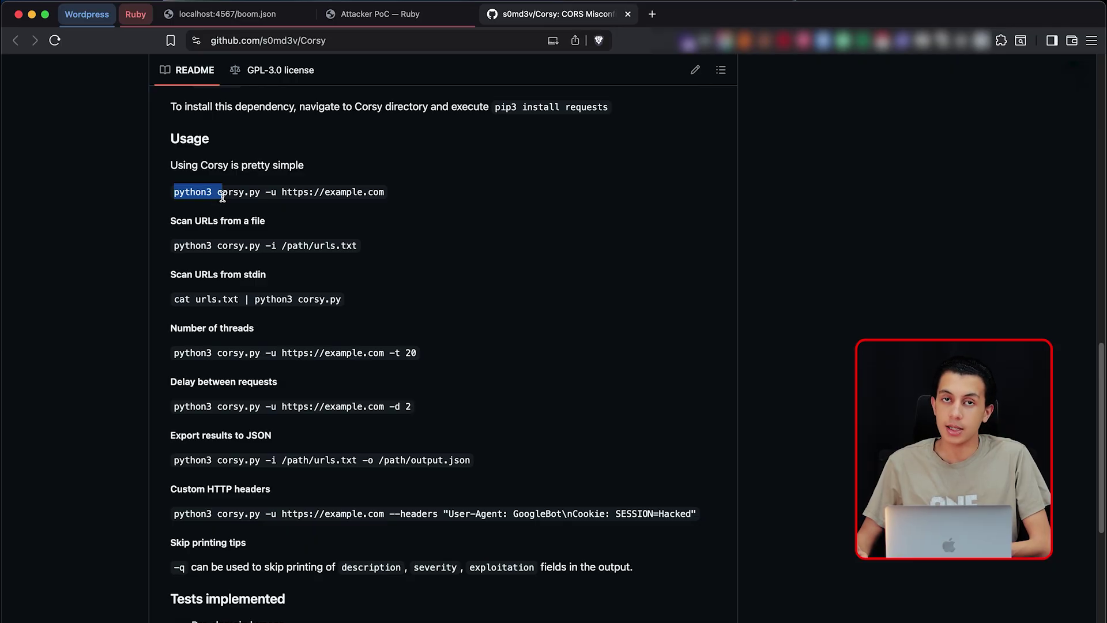
drag(278, 192, 255, 189)
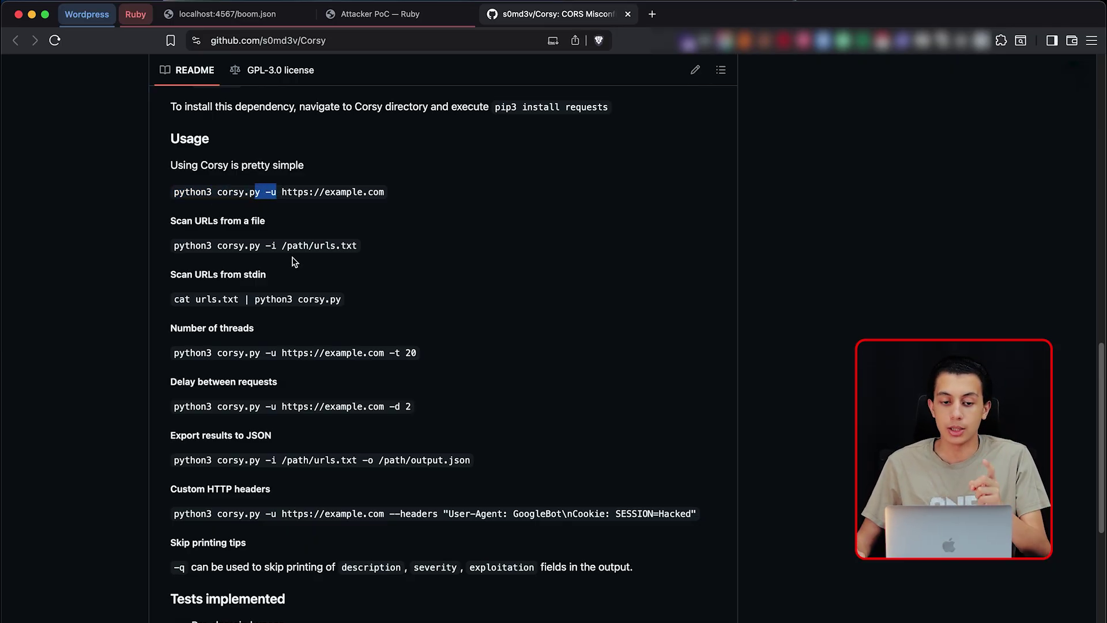
triple_click(295, 191)
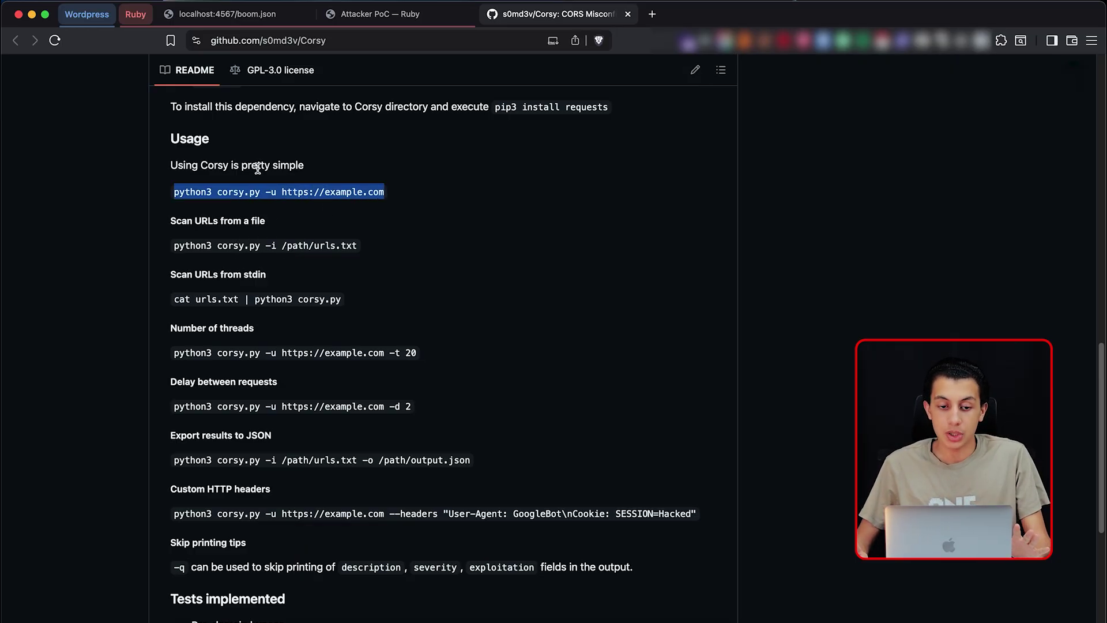
drag(266, 196, 278, 196)
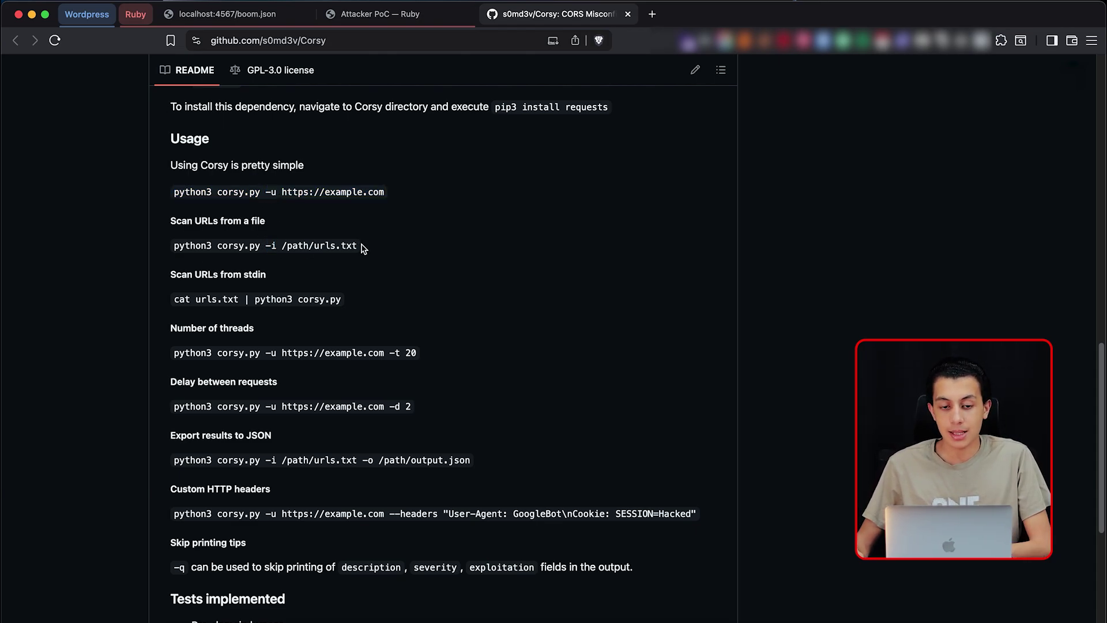
drag(365, 248, 269, 245)
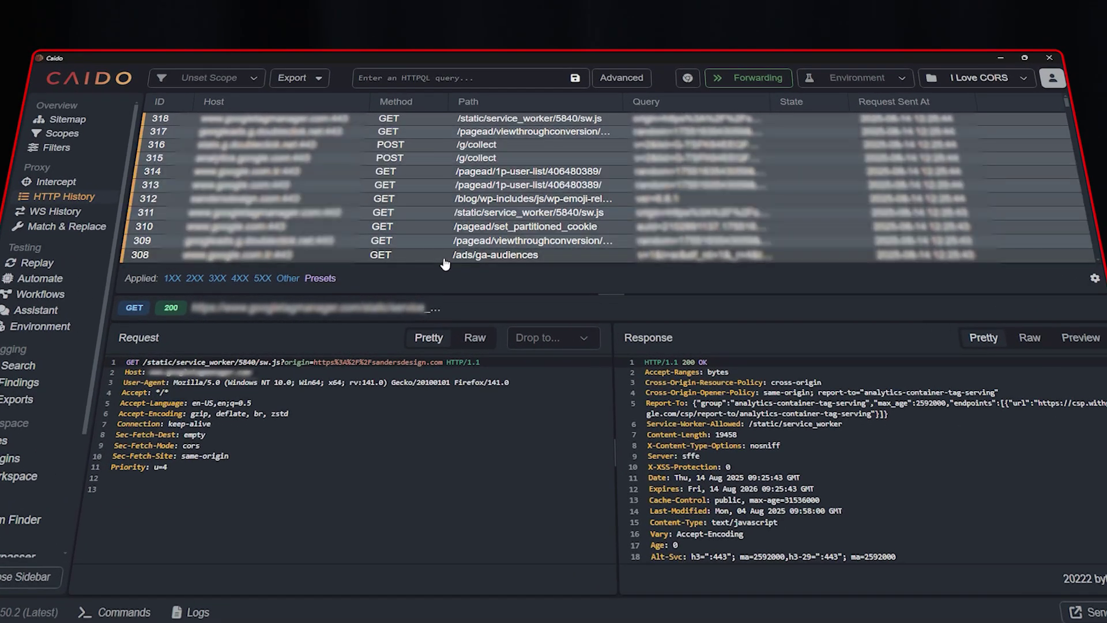
Step: Run Caido's Active Scanner on the captured requests and open the second CORS finding
right_click(459, 119)
mouse_move(521, 341)
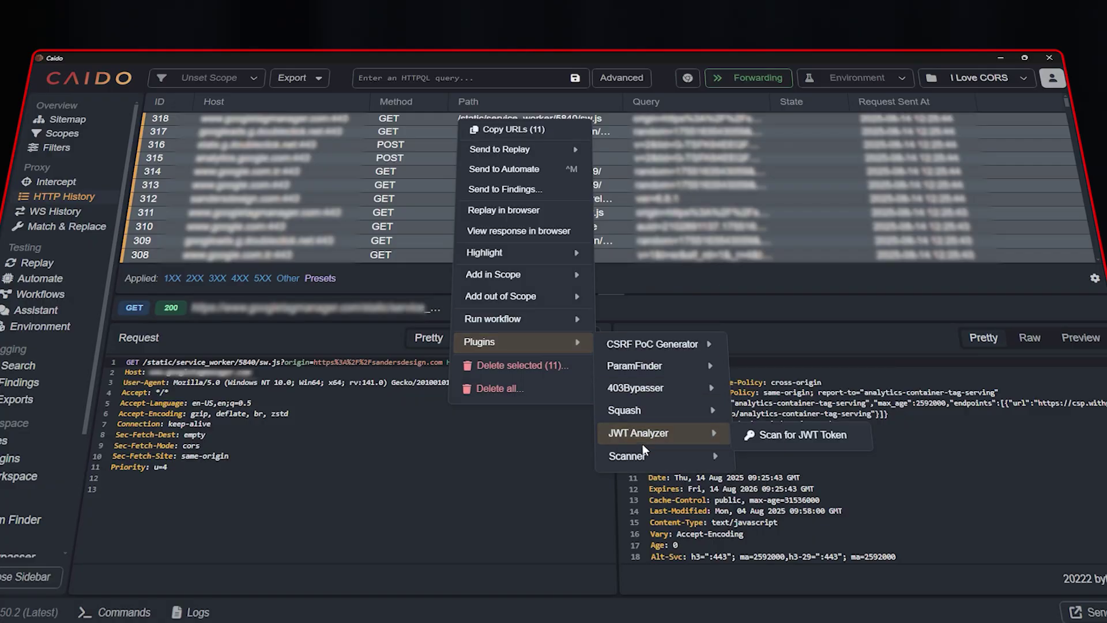
click(772, 461)
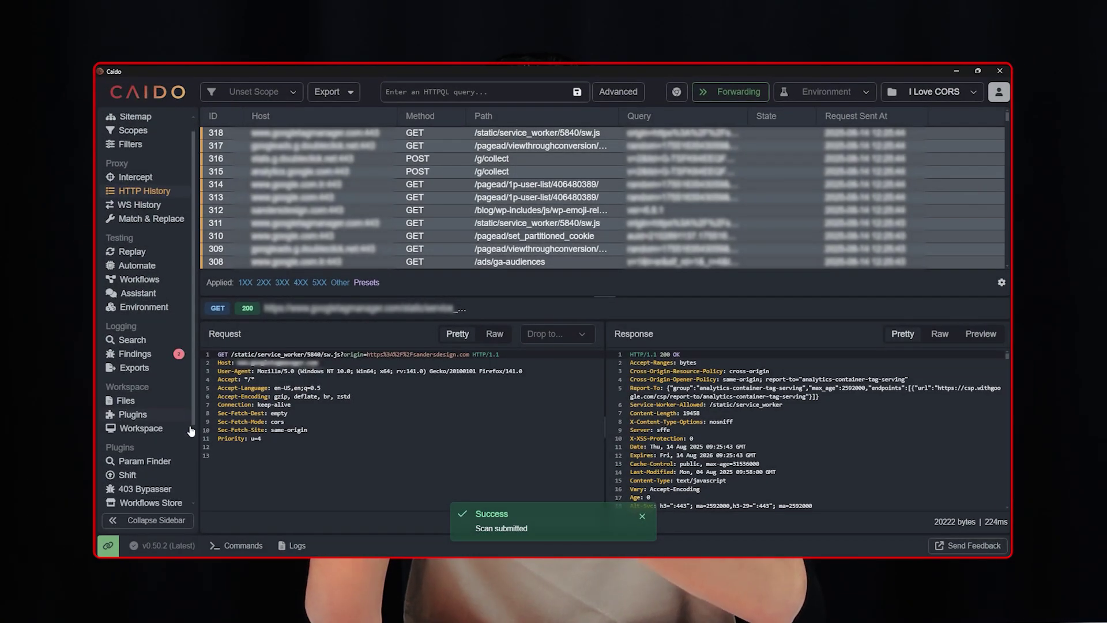
scroll(191, 430, down, 3)
click(168, 498)
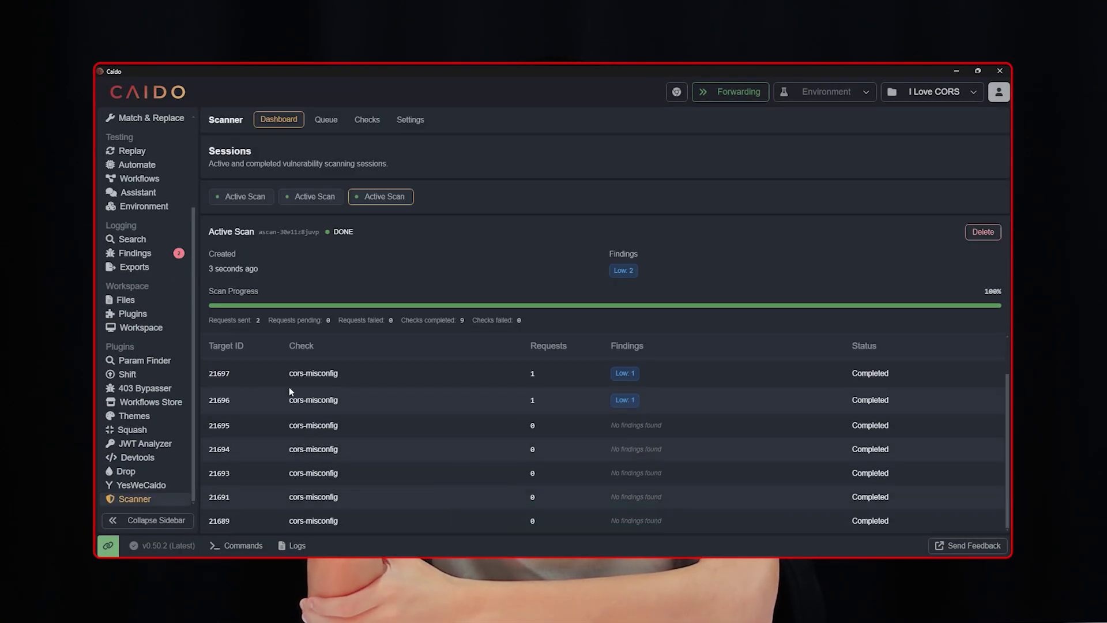
click(156, 254)
click(380, 171)
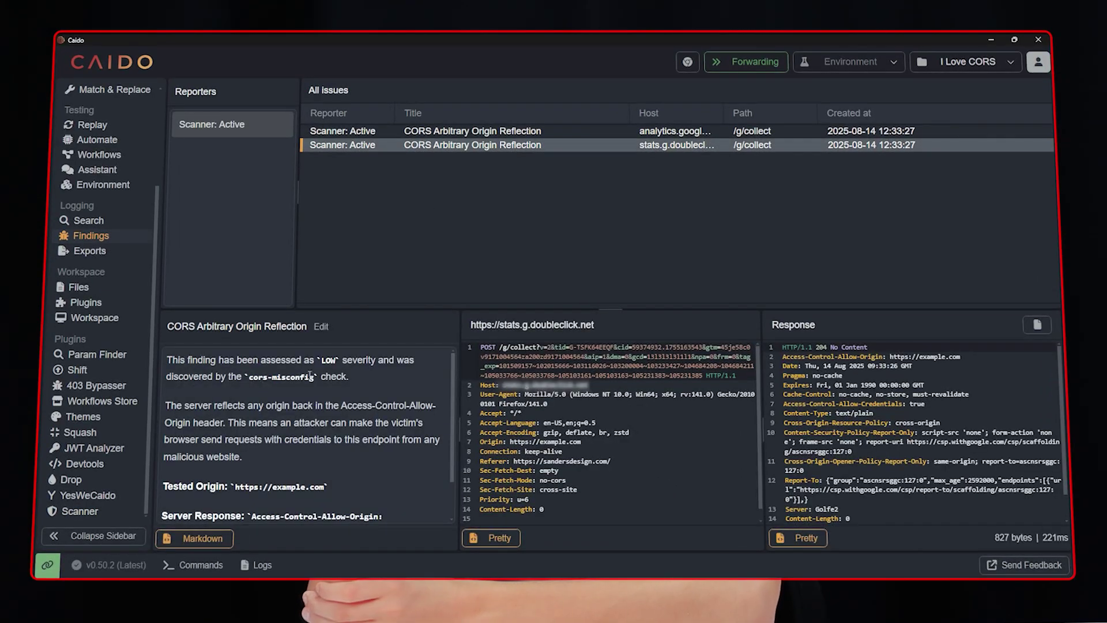